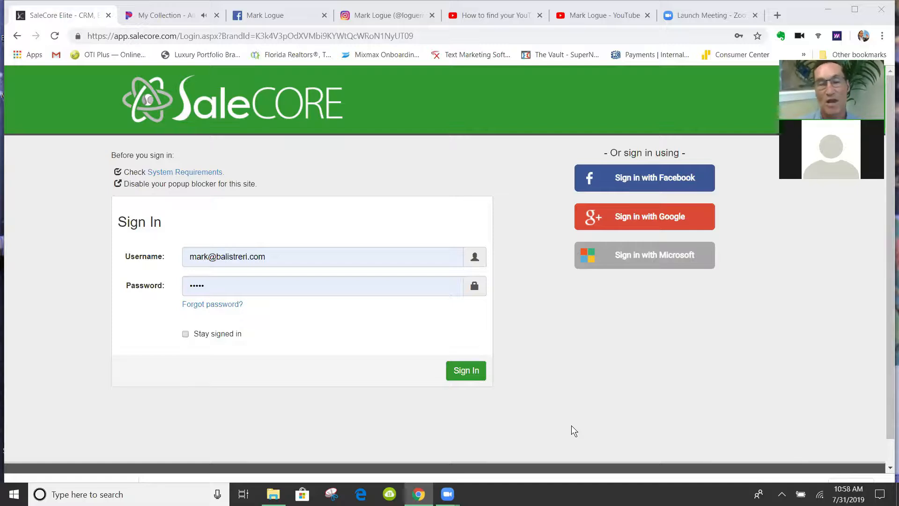
Switch from the SaleCore sign-in tab to the Pandora My Collection tab
key(ctrl+Tab)
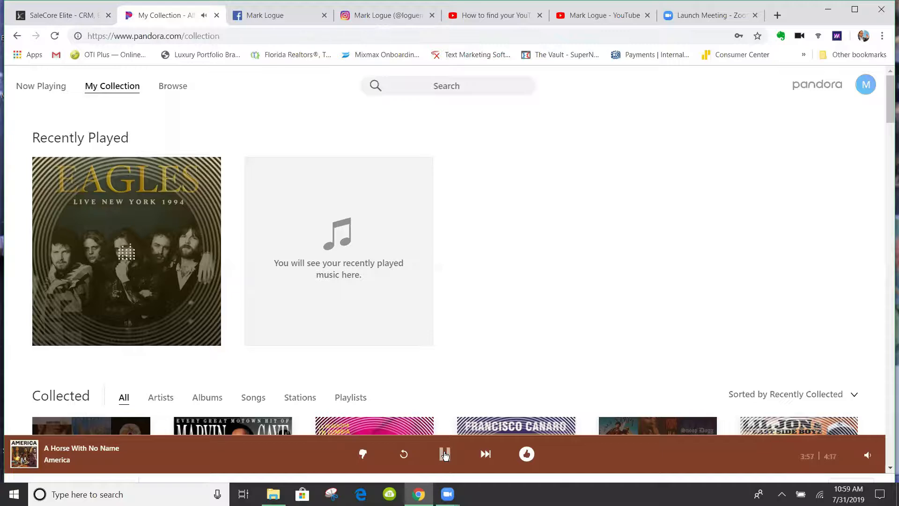
Close the Pandora tab and return to the SaleCore Elite sign-in page
key(ctrl+w)
click(52, 19)
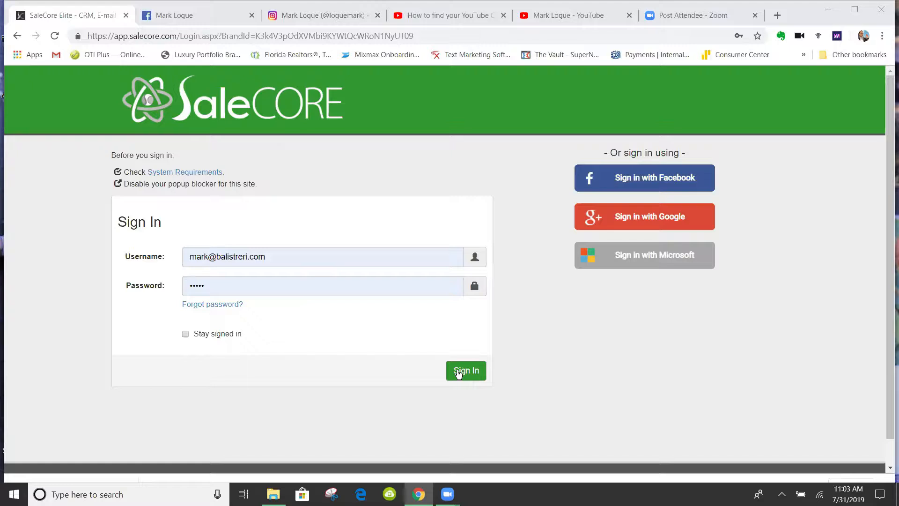
Sign in with the pre-filled credentials to reach the Home dashboard
click(459, 373)
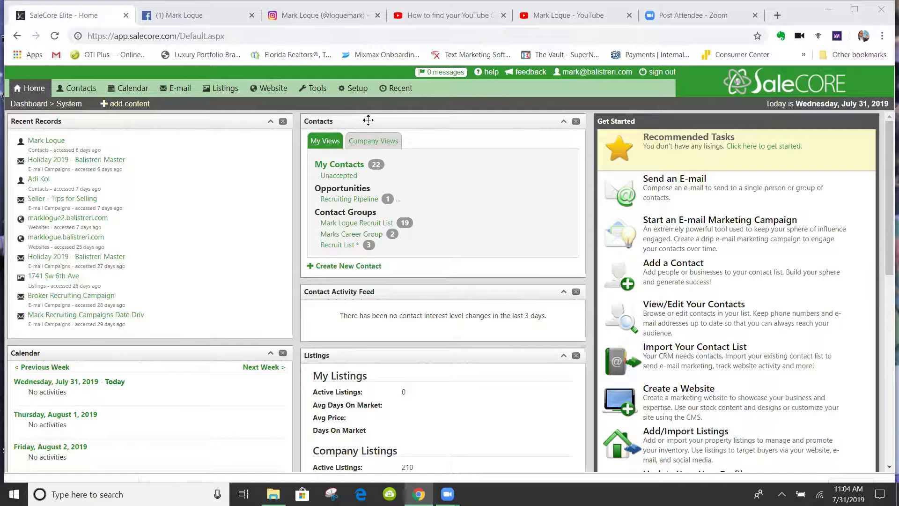
Move the Contacts panel to the top of the left column, above Recent Records
drag(368, 120, 73, 120)
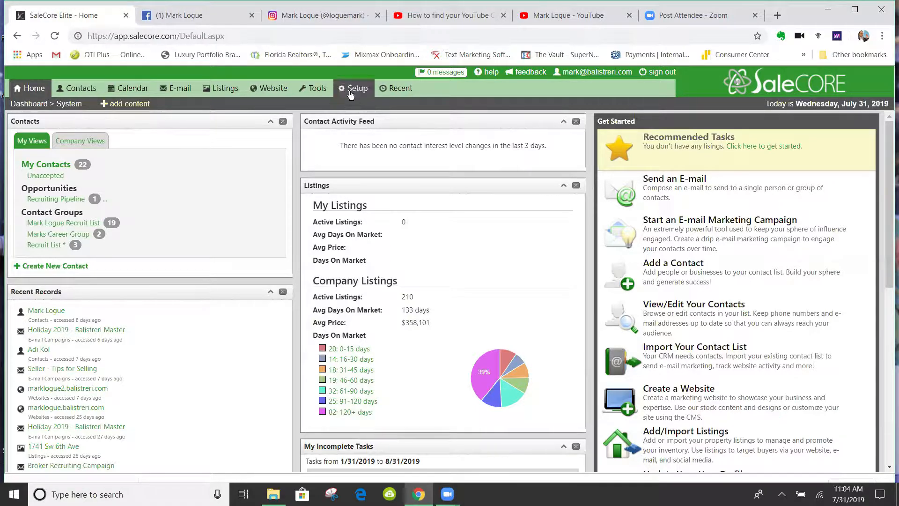
mouse_move(355, 90)
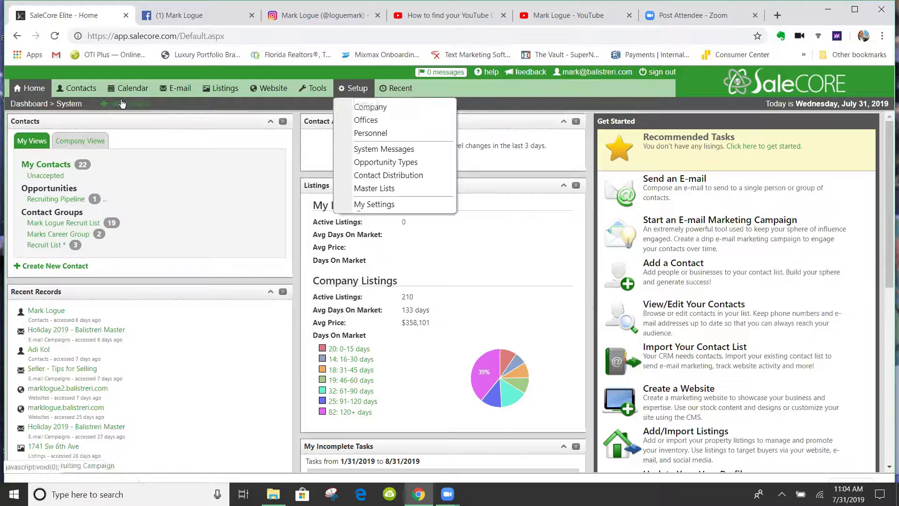
mouse_move(21, 93)
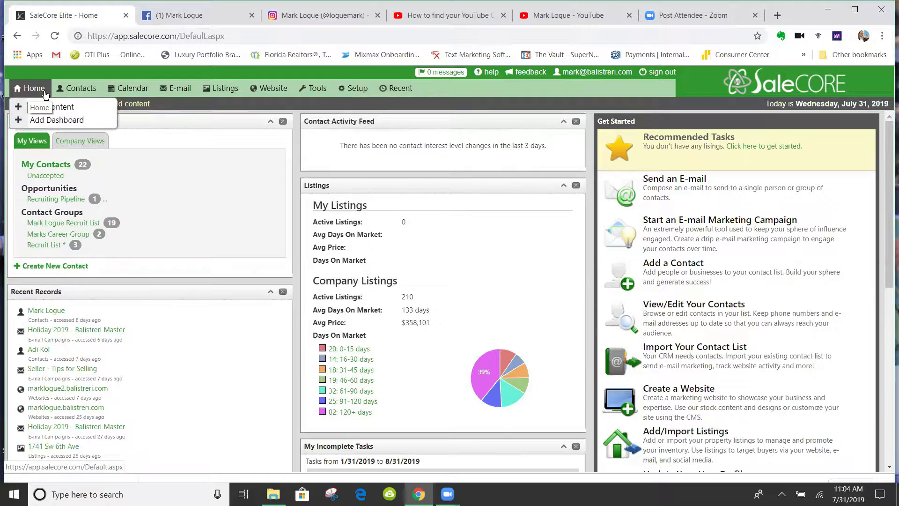
mouse_move(82, 90)
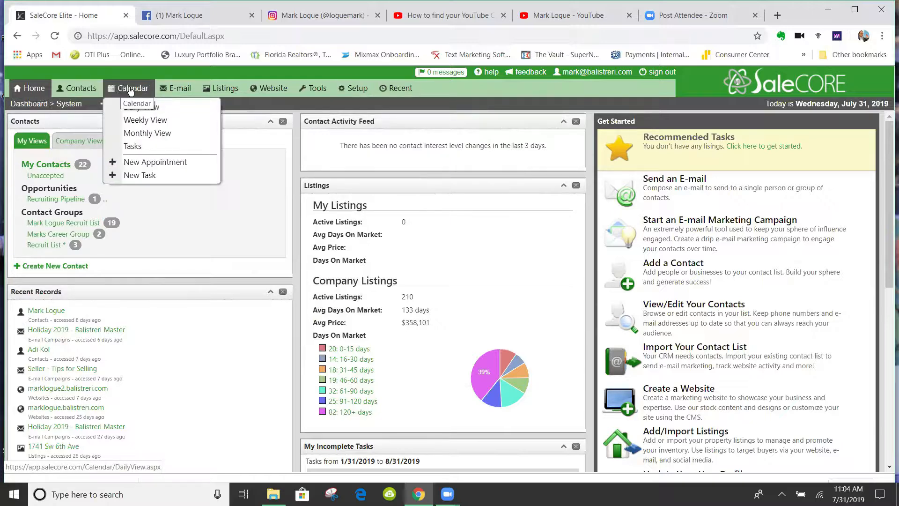
mouse_move(180, 89)
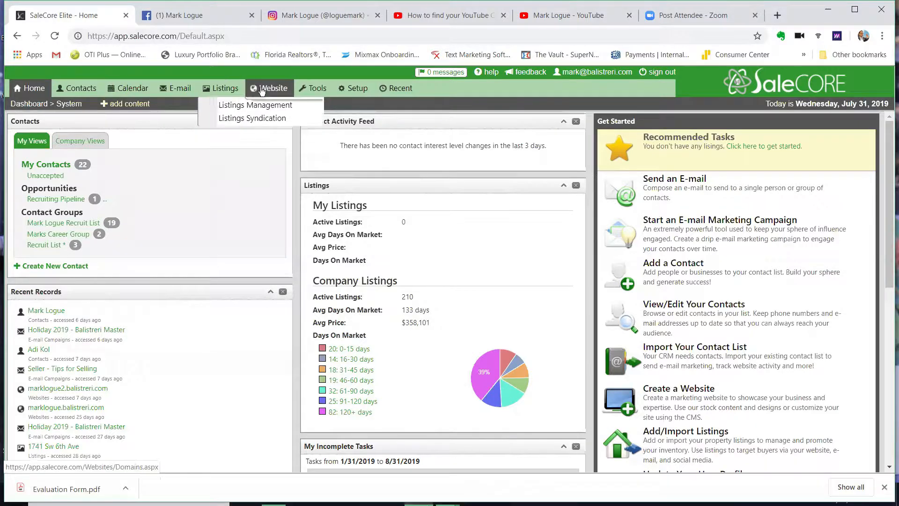
mouse_move(304, 89)
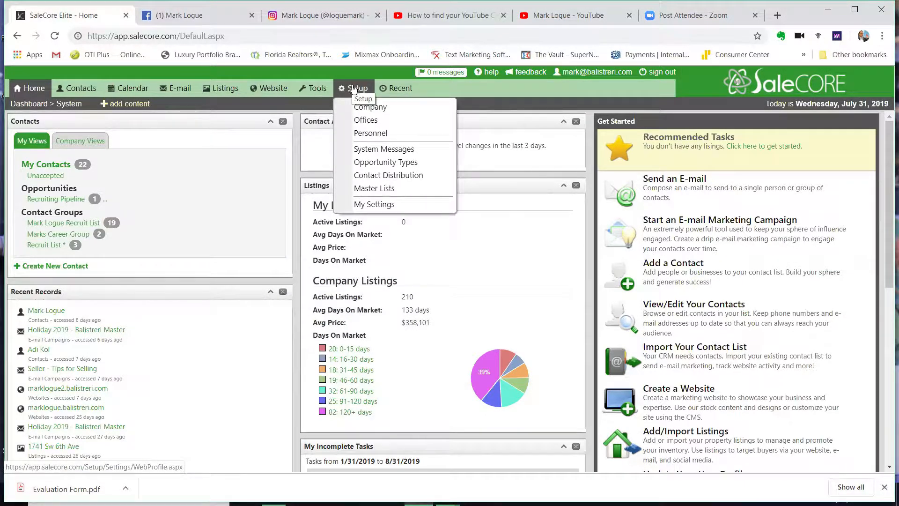
Open the Profile settings and scroll to External Accounts, where only Facebook is linked
click(354, 89)
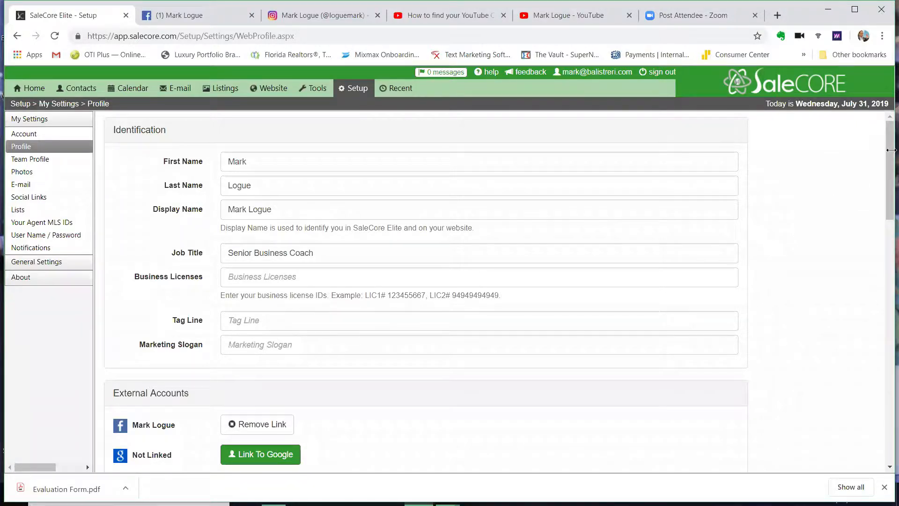
scroll(887, 156, down, 1)
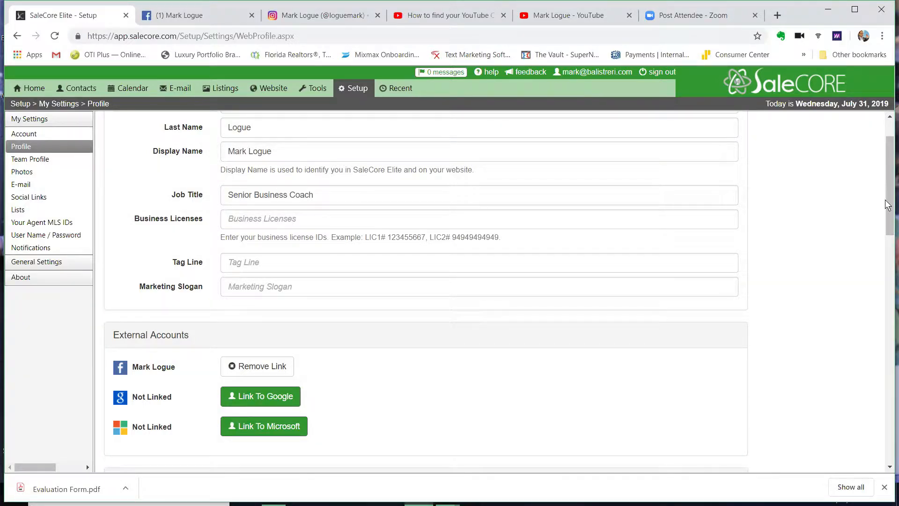
scroll(887, 218, down, 1)
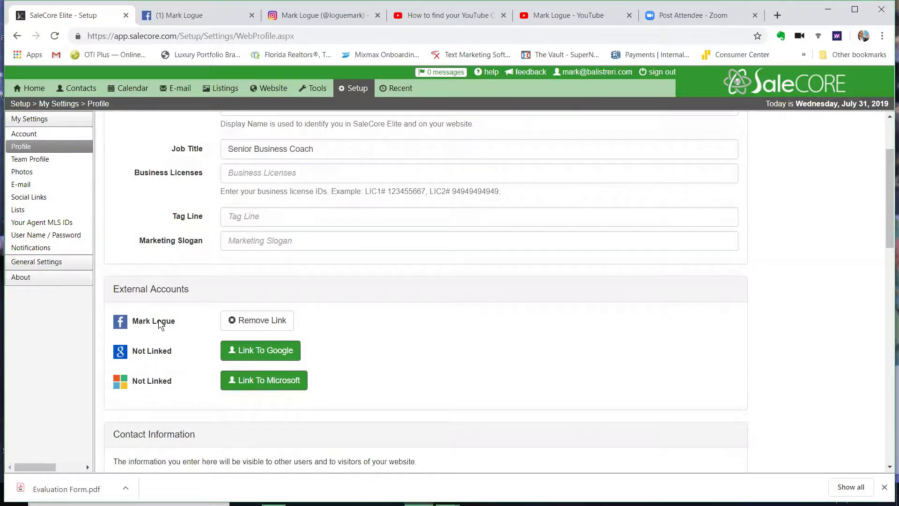
drag(157, 322, 183, 351)
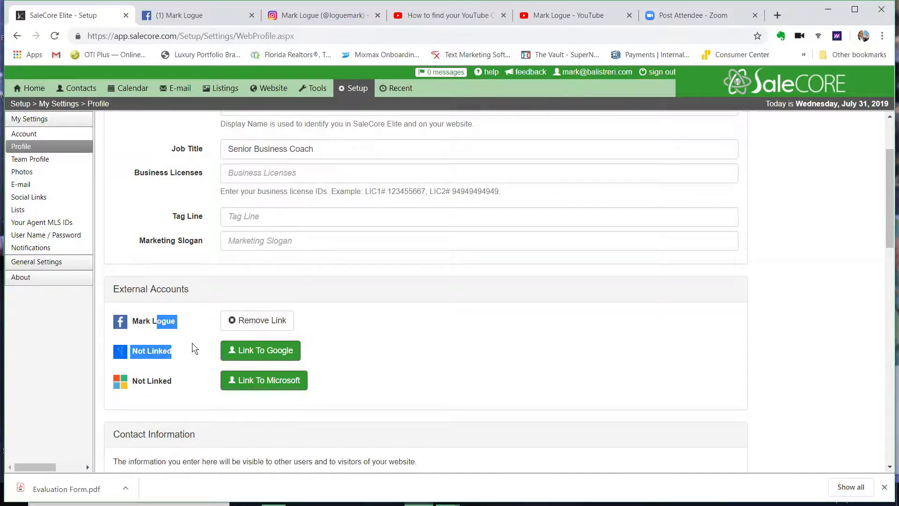
click(236, 349)
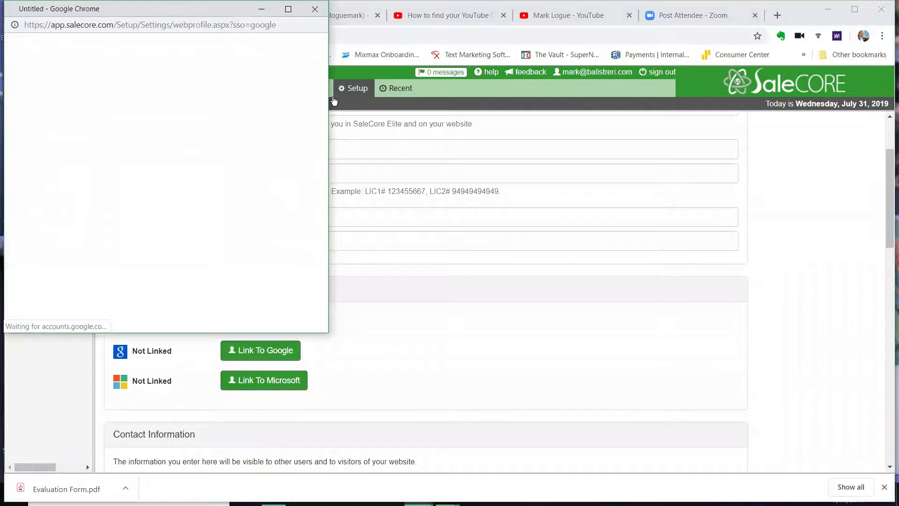
click(315, 10)
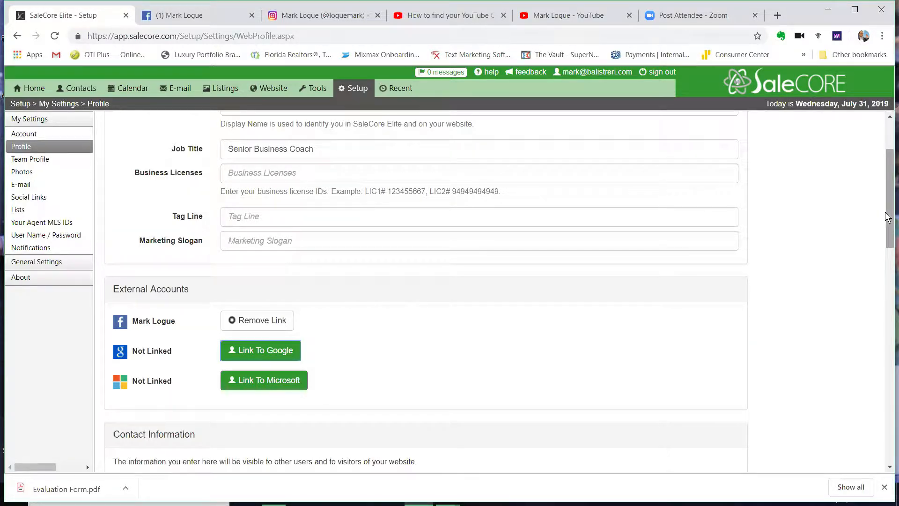
Enter the mobile number as the Primary Phone and move on to Office Phone
drag(887, 216, 885, 290)
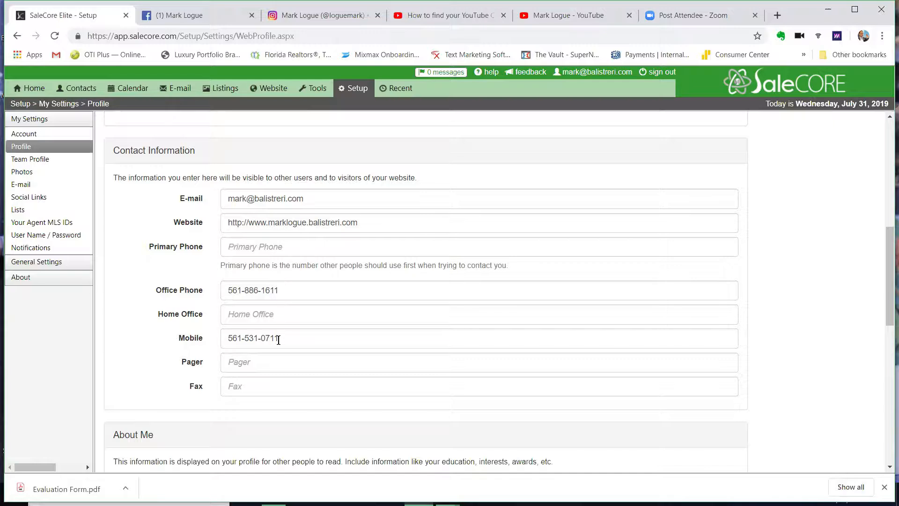
click(286, 248)
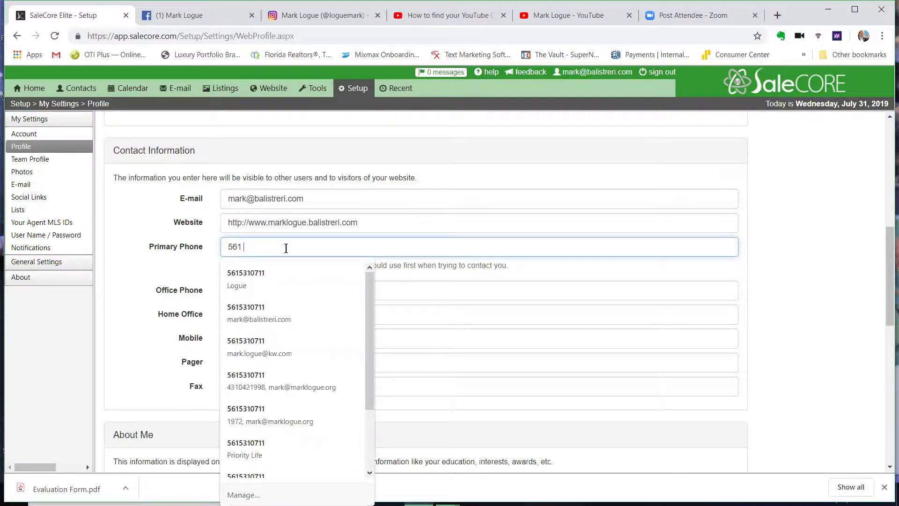
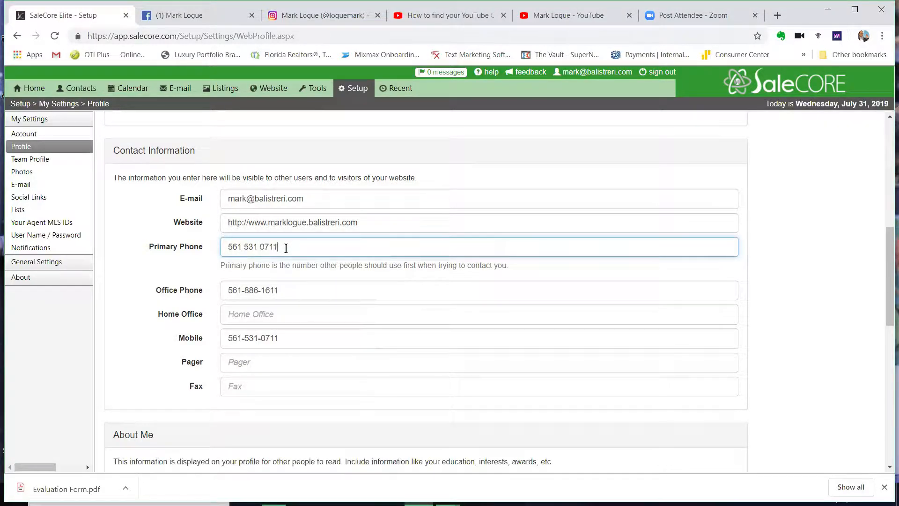
key(Tab)
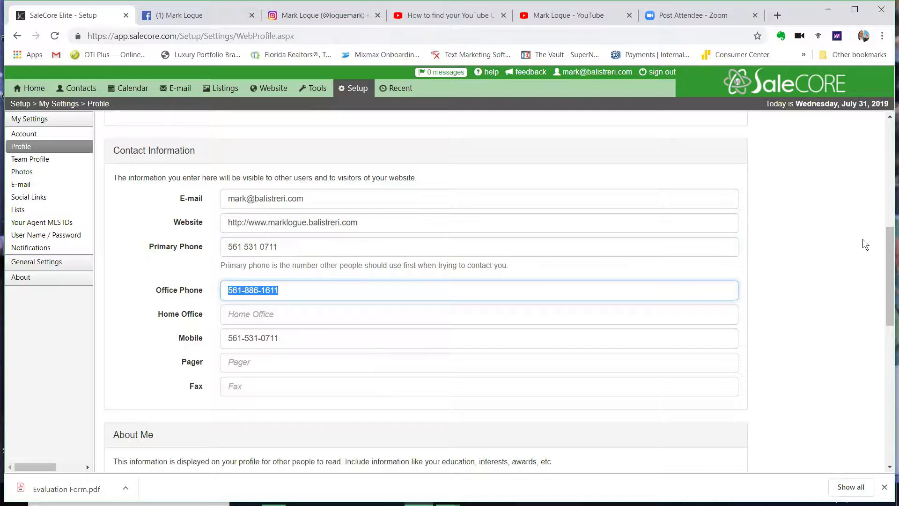
scroll(885, 268, down, 2)
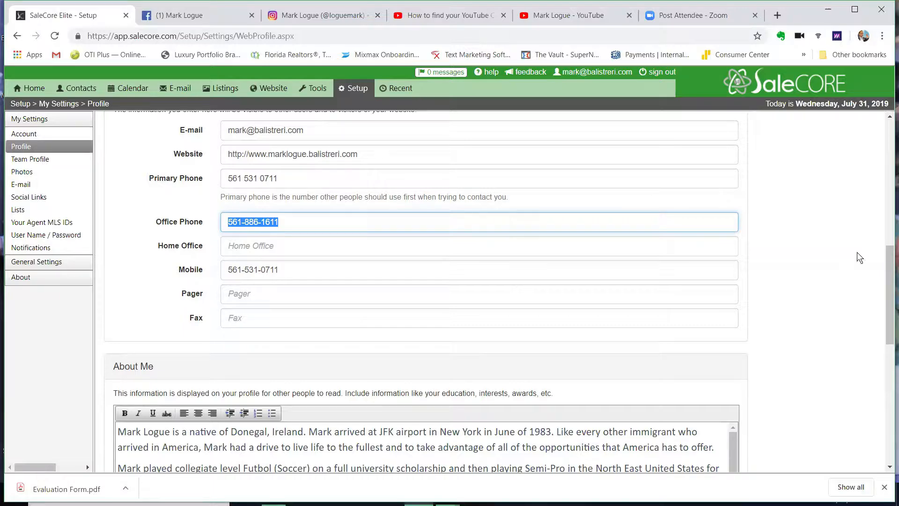
scroll(885, 263, down, 3)
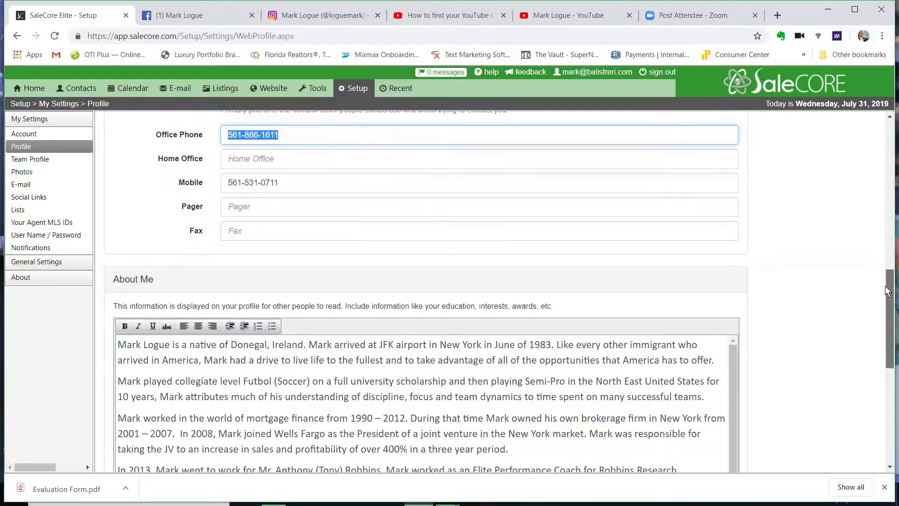
scroll(885, 320, down, 1)
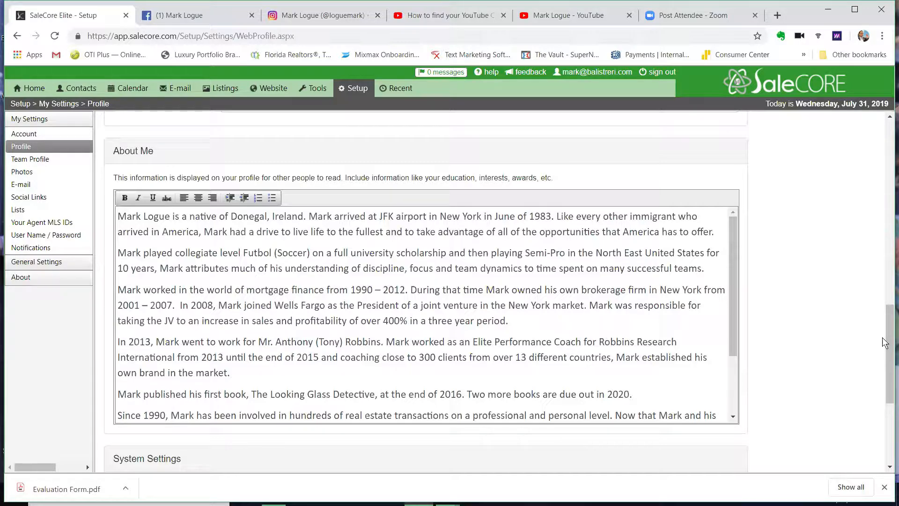
drag(886, 338, 885, 368)
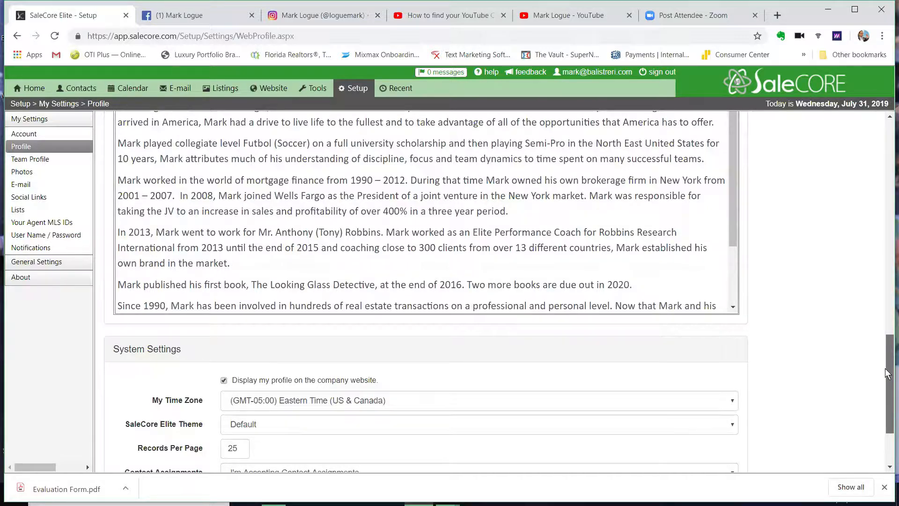
drag(886, 370, 886, 393)
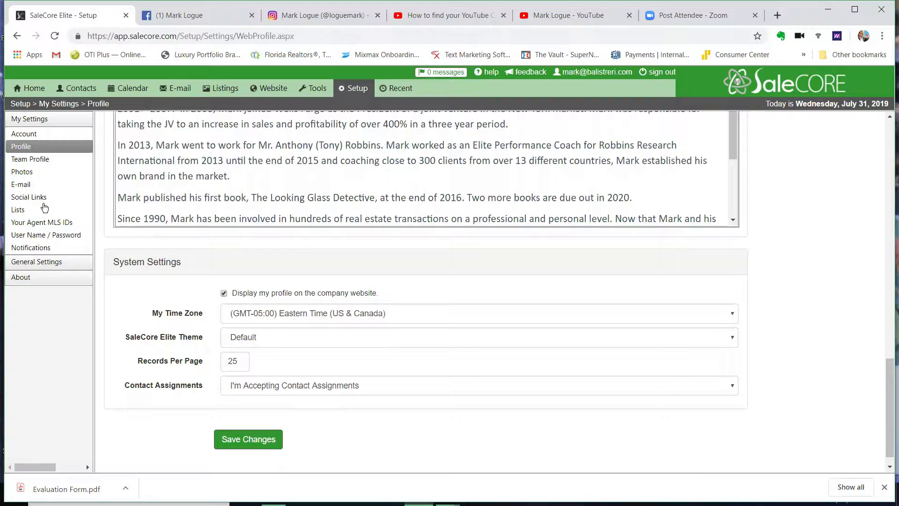
Go to Team Profile > Photos to view the current thumbnail and main images
click(33, 160)
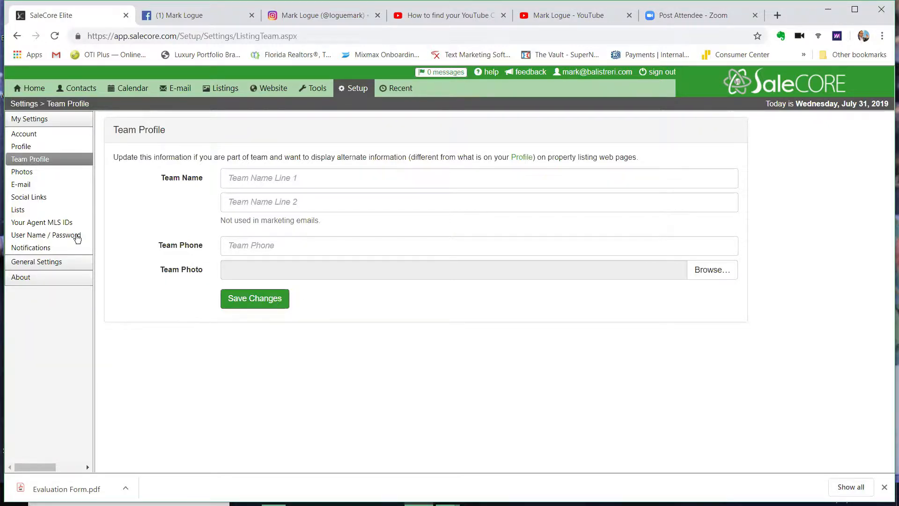
click(29, 174)
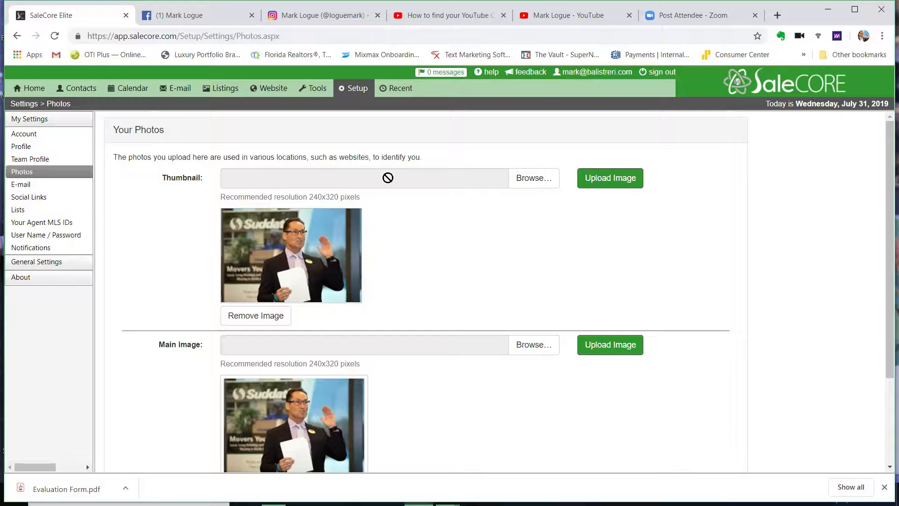
Set the thumbnail to the Brightline 3 event photo from the Pictures Brightline folder
click(531, 183)
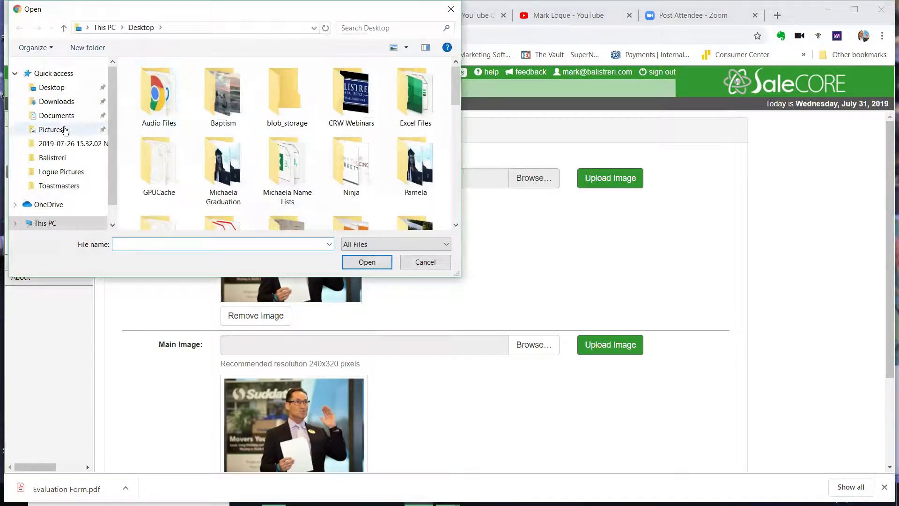
click(65, 130)
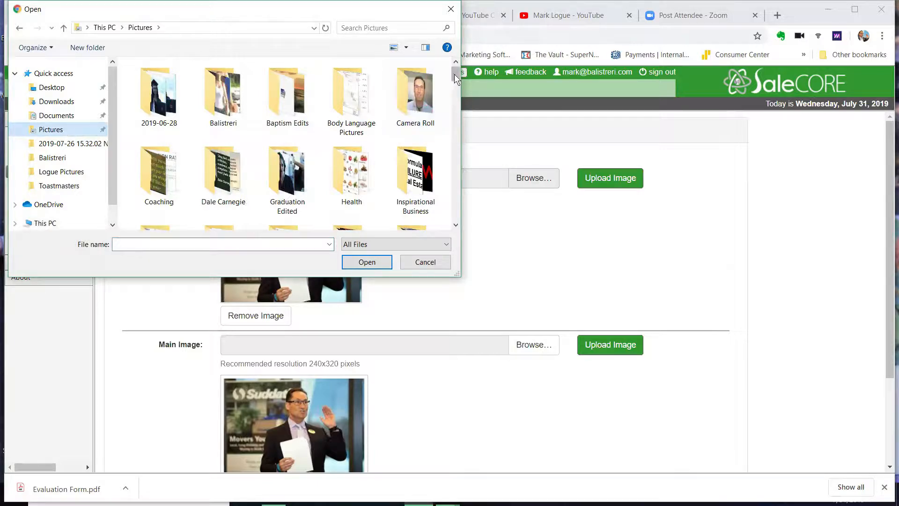
drag(454, 72, 455, 83)
double_click(175, 119)
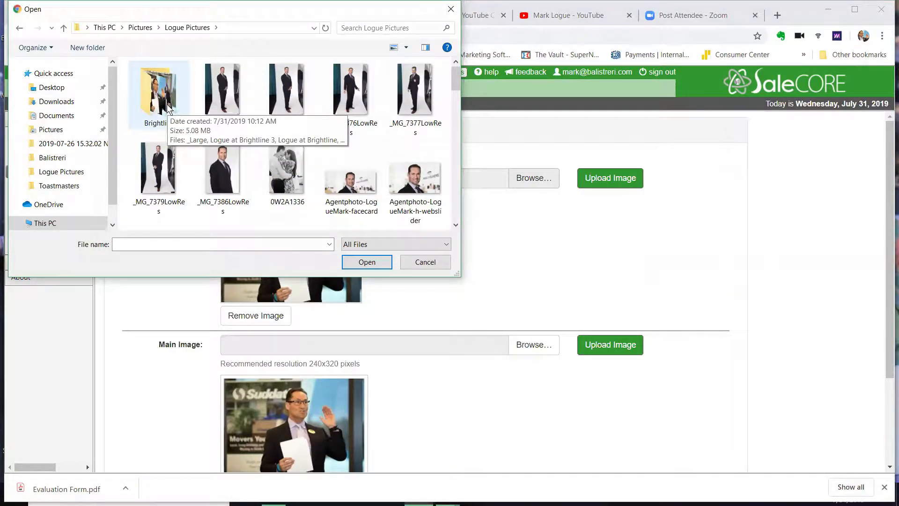
double_click(166, 103)
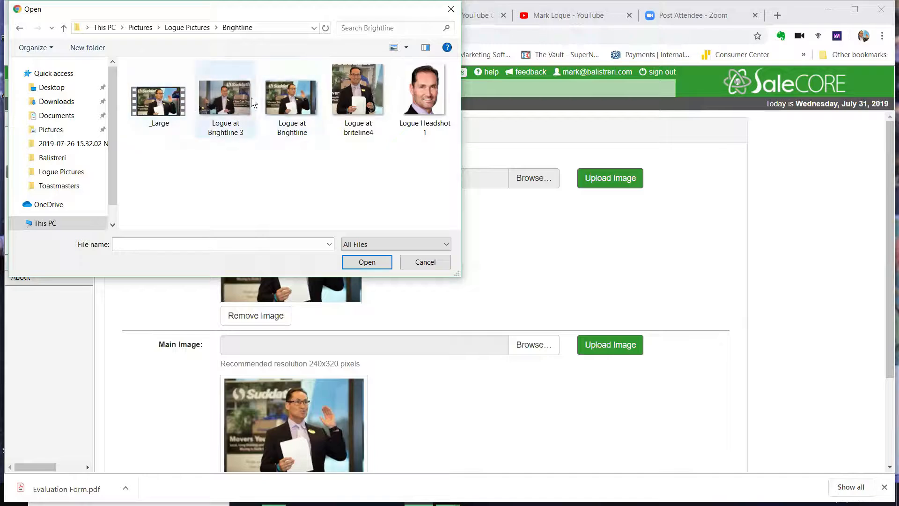
click(237, 97)
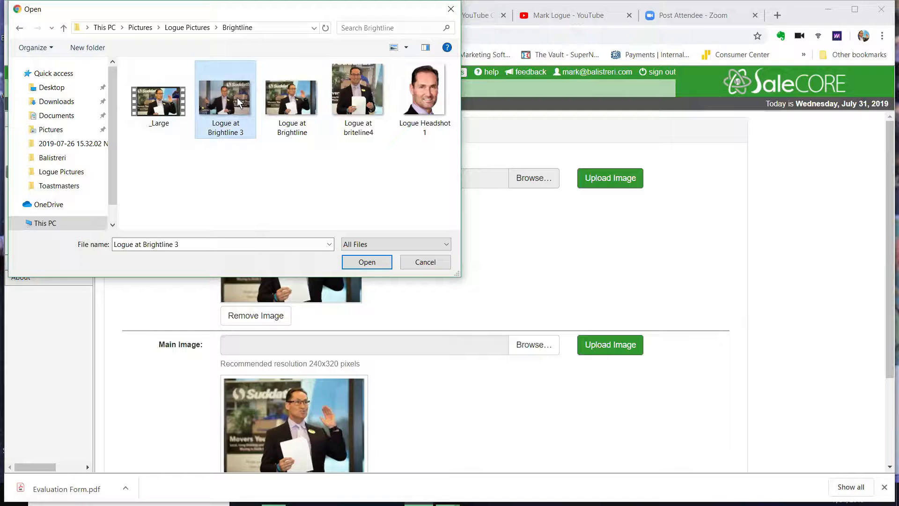
click(367, 262)
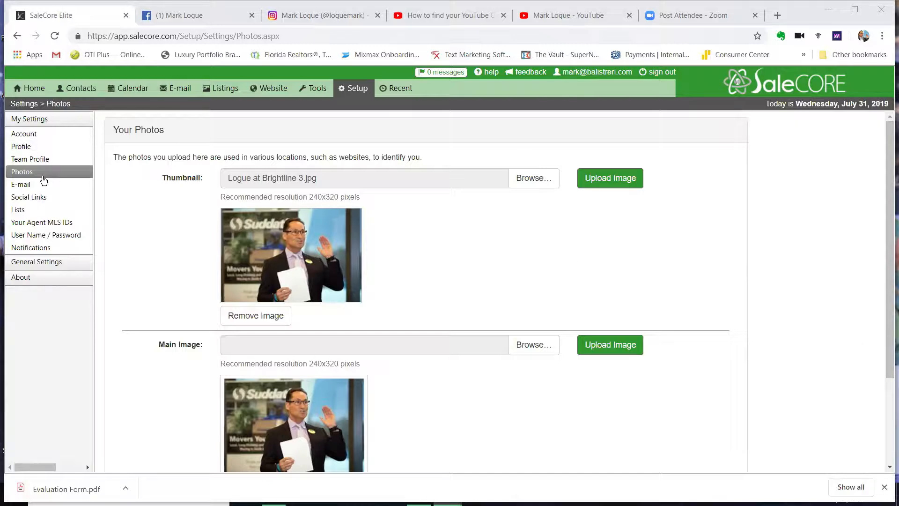
Open E-mail Setup in My Settings to see the design, website and signature
click(31, 184)
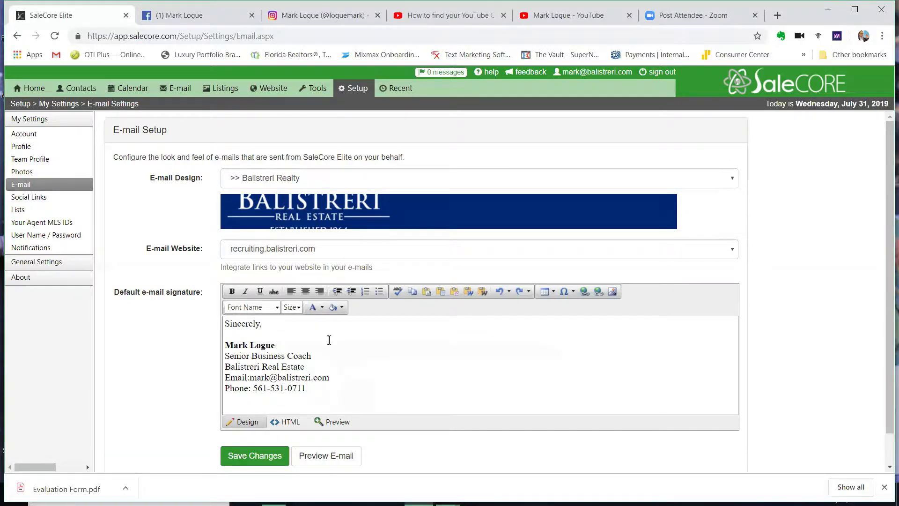
click(268, 326)
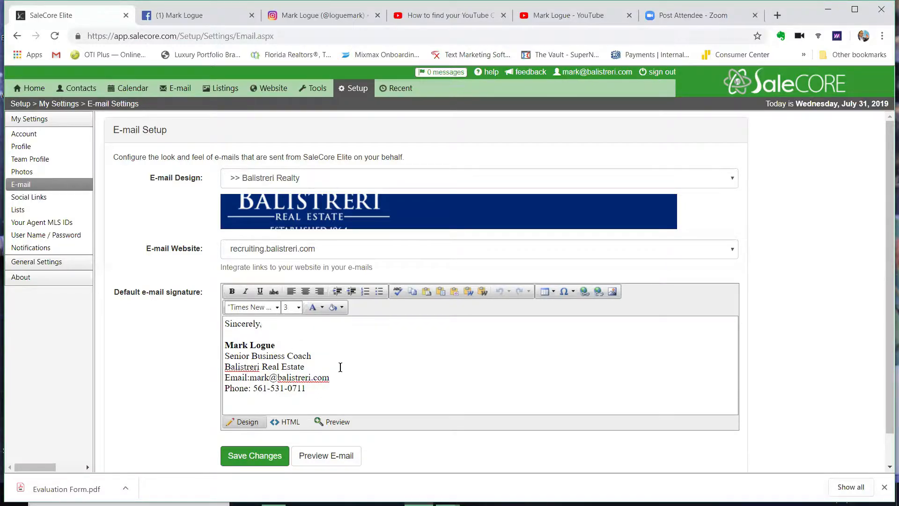
Preview the e-mail template with the Balistreri Real Estate banner and signature
click(337, 458)
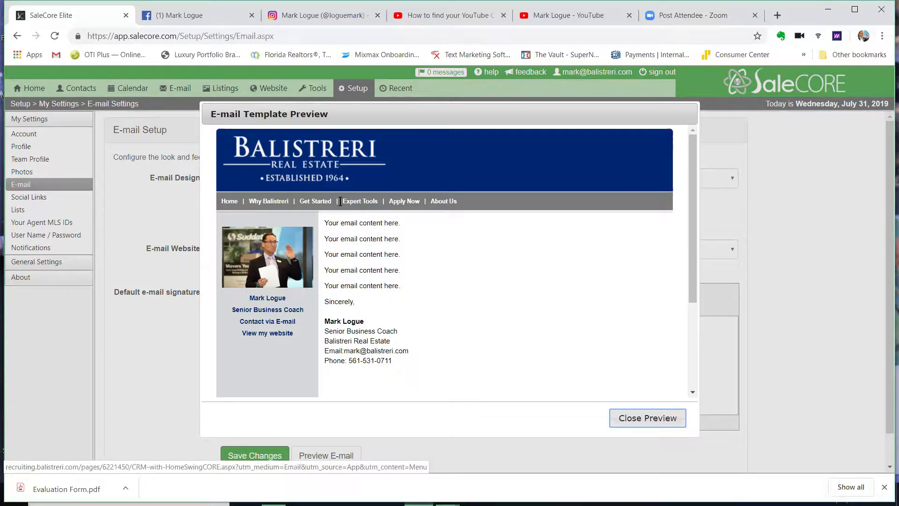
Close the e-mail template preview and bring up the Social Links page in My Settings
click(652, 418)
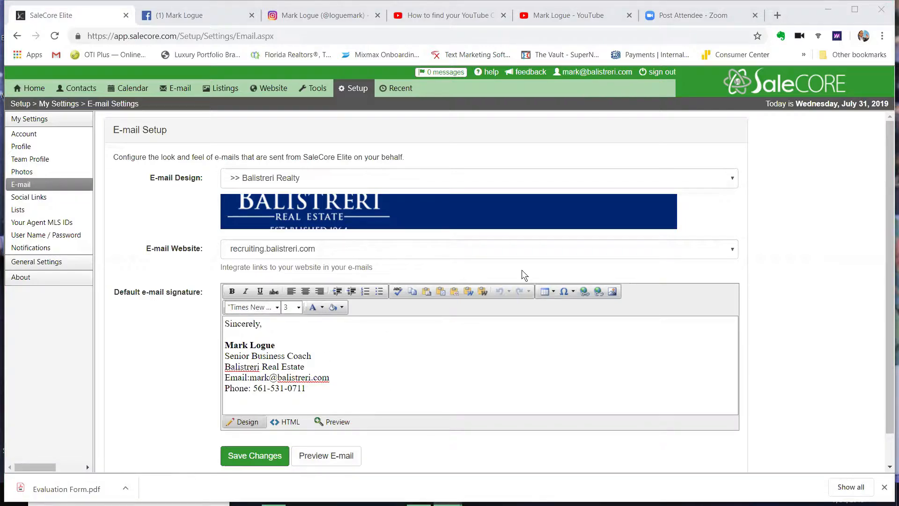
click(39, 197)
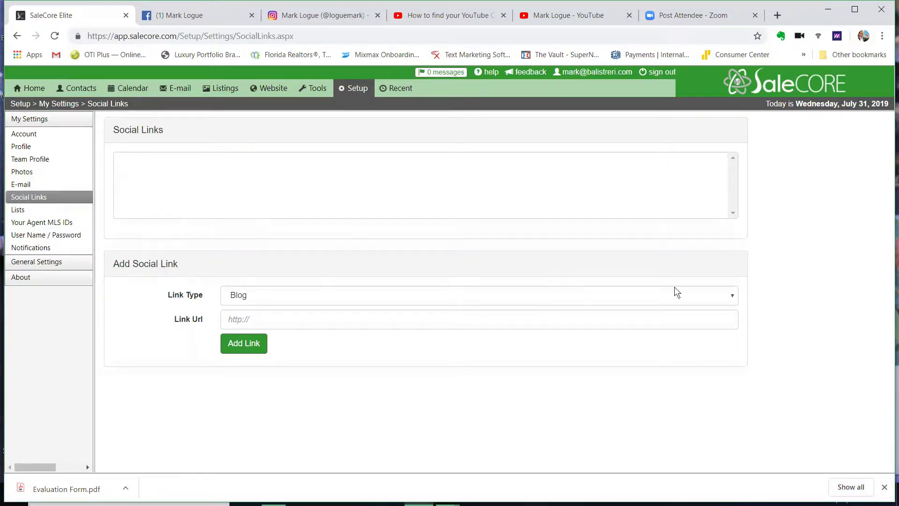
Choose Facebook as the new social link type, then switch to the Facebook profile tab
click(727, 298)
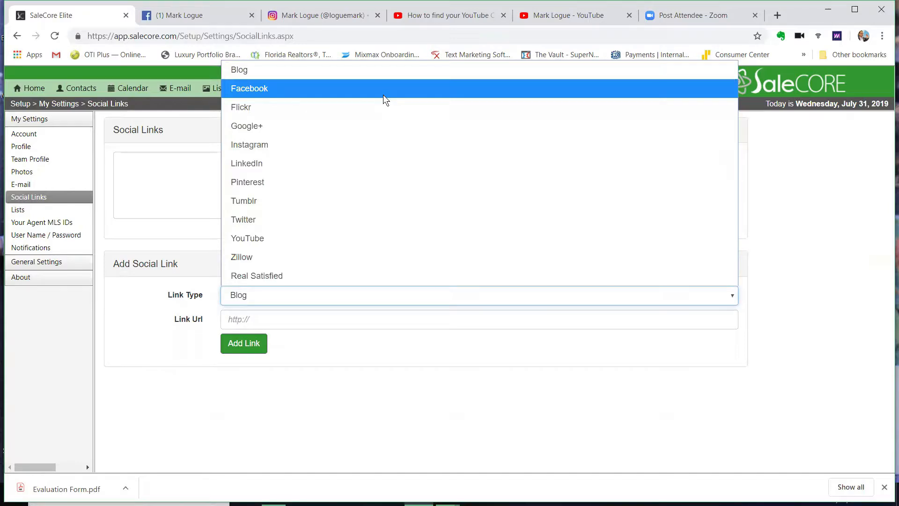
click(383, 95)
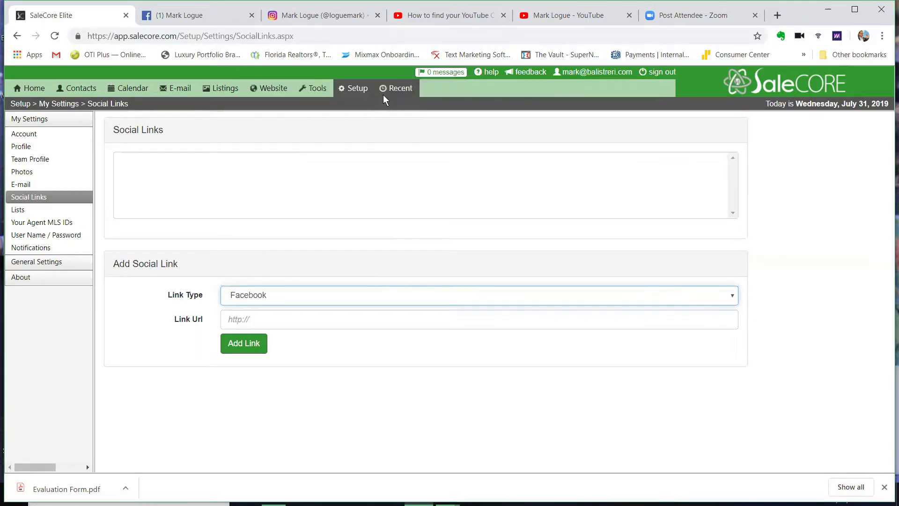
mouse_move(383, 94)
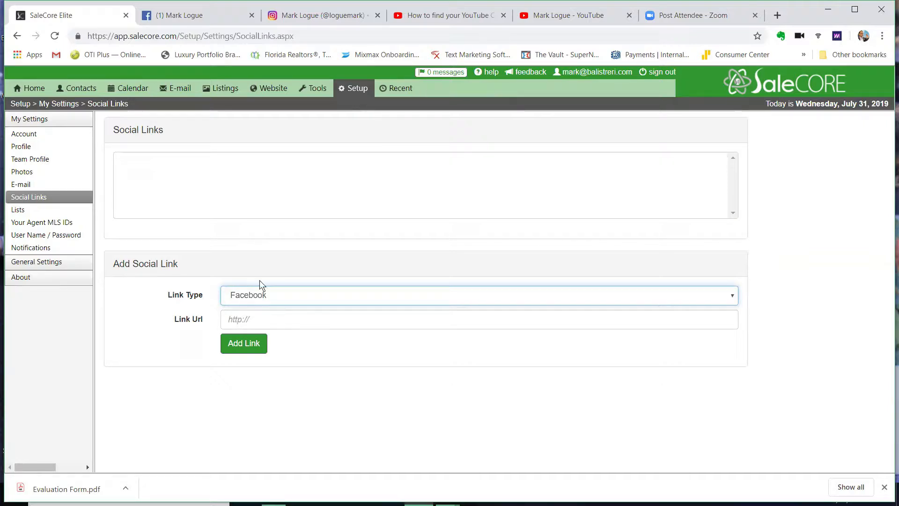
click(208, 16)
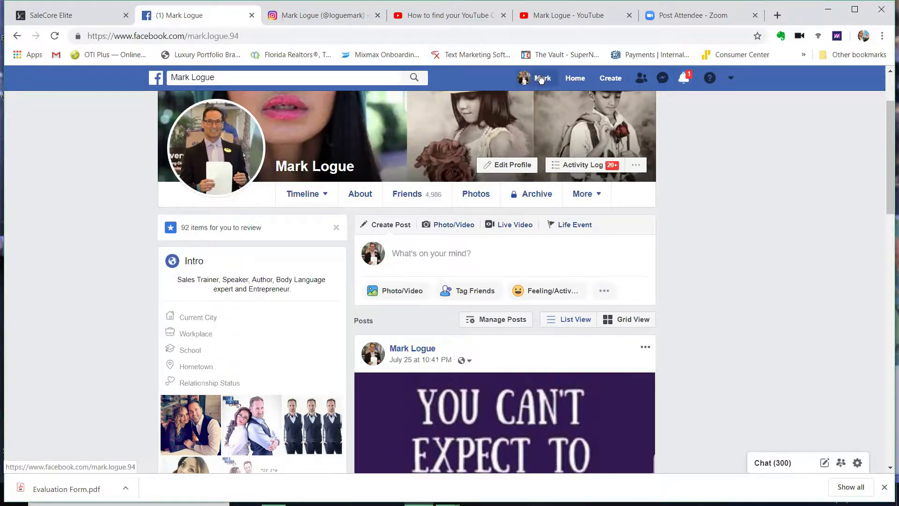
Open your own Facebook profile, select its web address, and return to SaleCore Elite
click(540, 79)
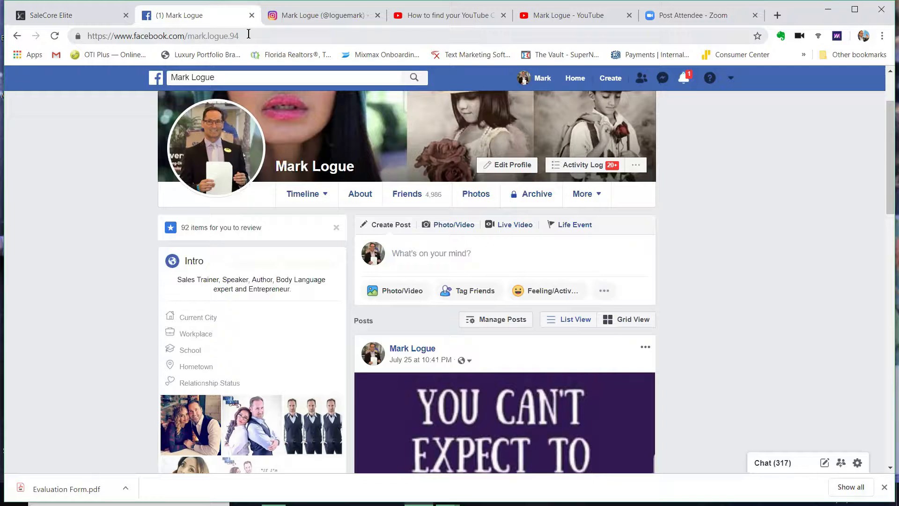
click(241, 36)
key(ctrl+c)
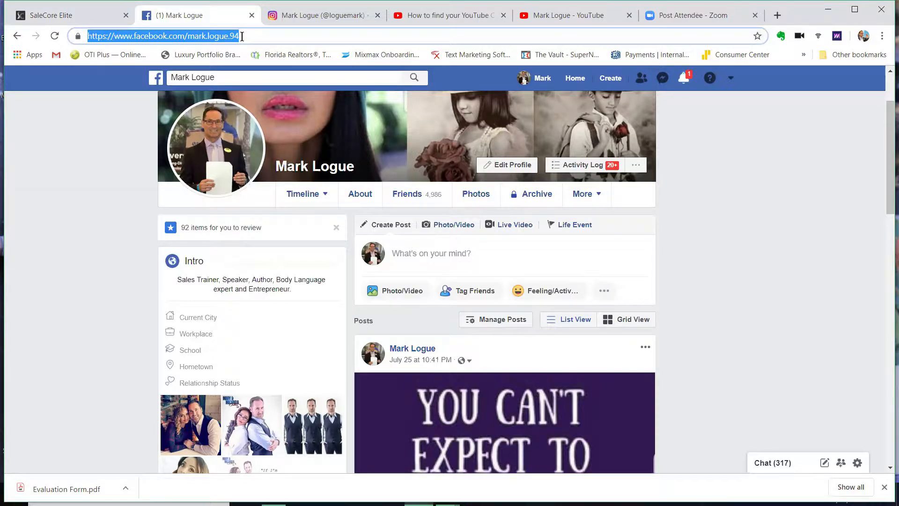
click(91, 15)
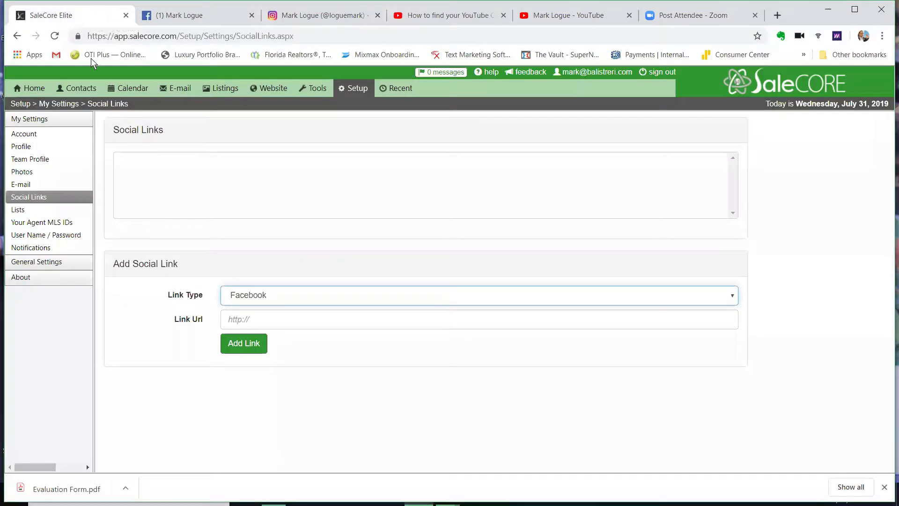
Paste the Facebook profile URL into Link Url and add it as a social link
click(258, 320)
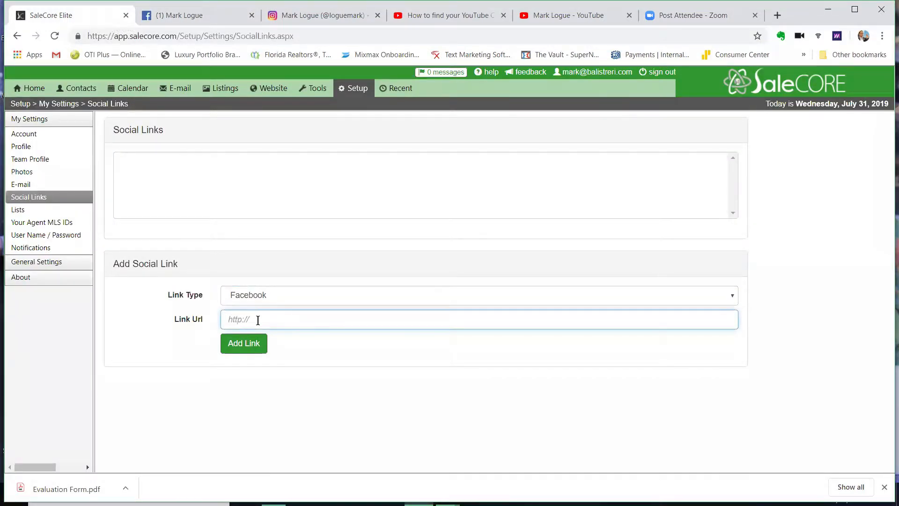
key(ctrl+v)
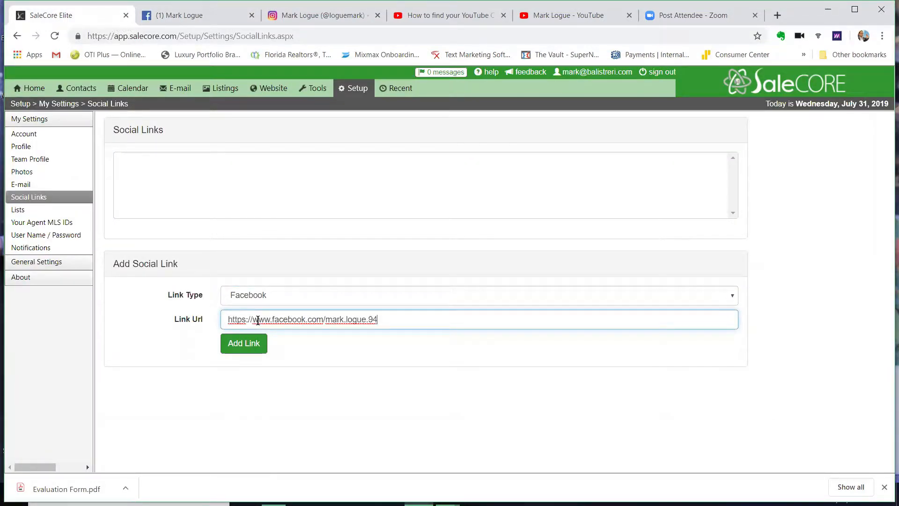
click(251, 342)
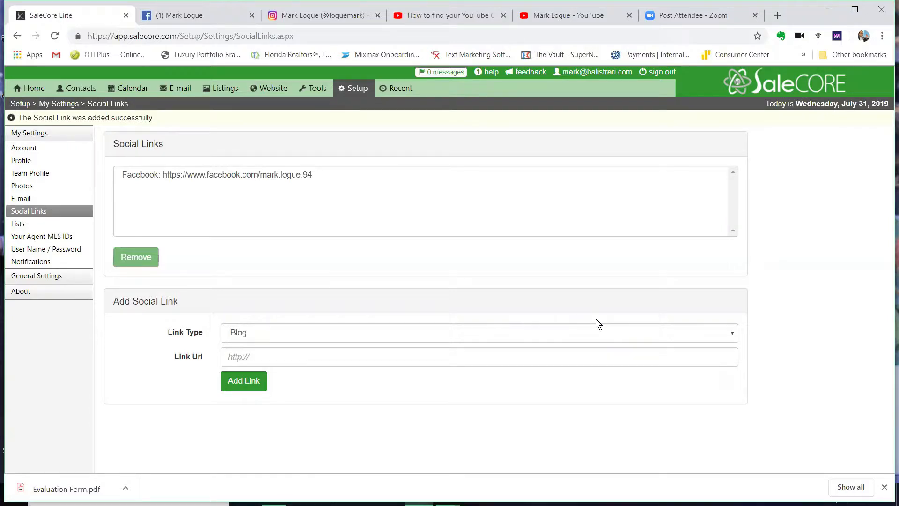
Set the next link type to Instagram and switch to the Instagram profile tab
click(715, 331)
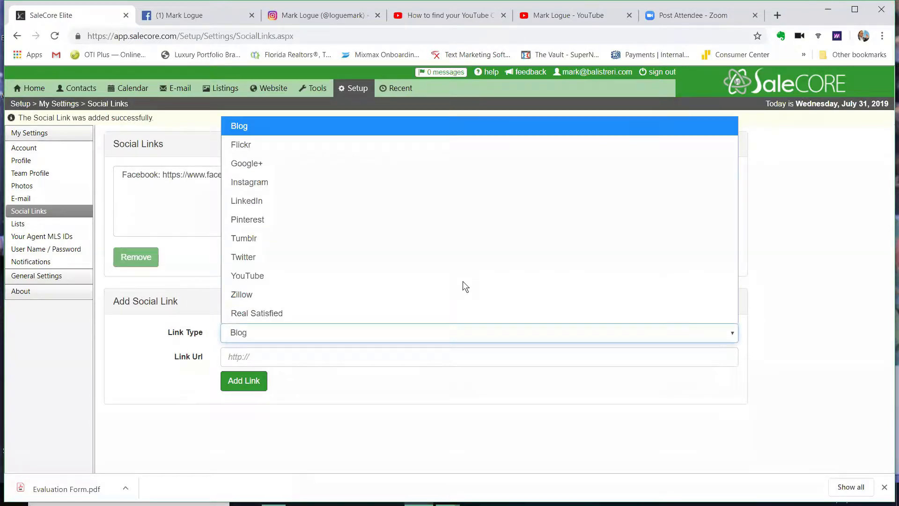
click(339, 186)
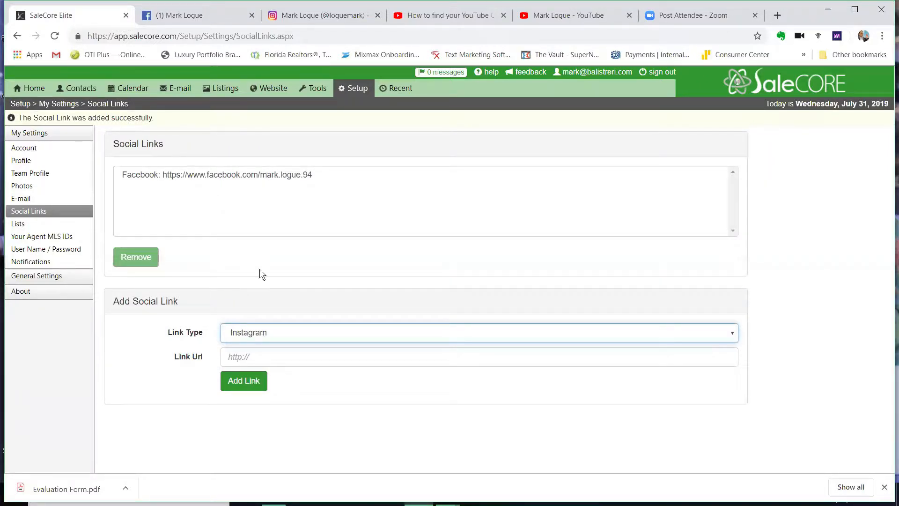
click(320, 17)
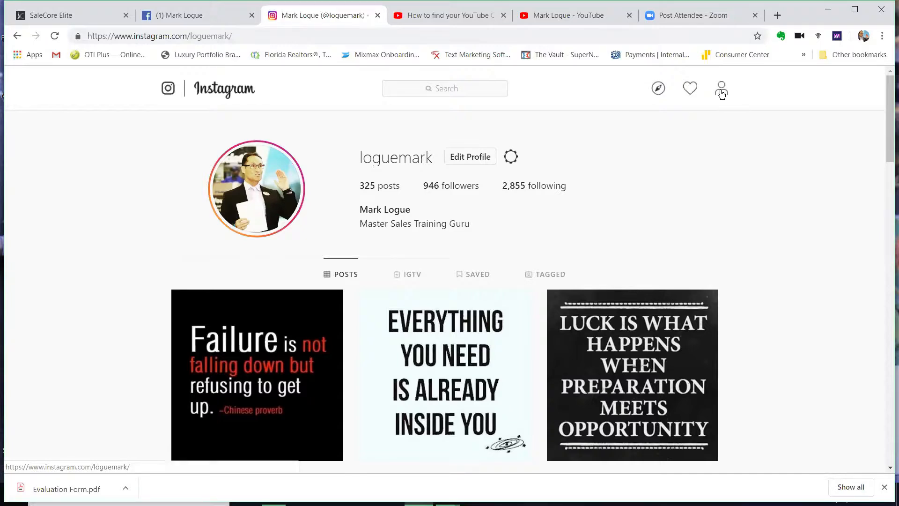
Select and copy the Instagram profile's web address from the address bar
click(265, 37)
key(ctrl+c)
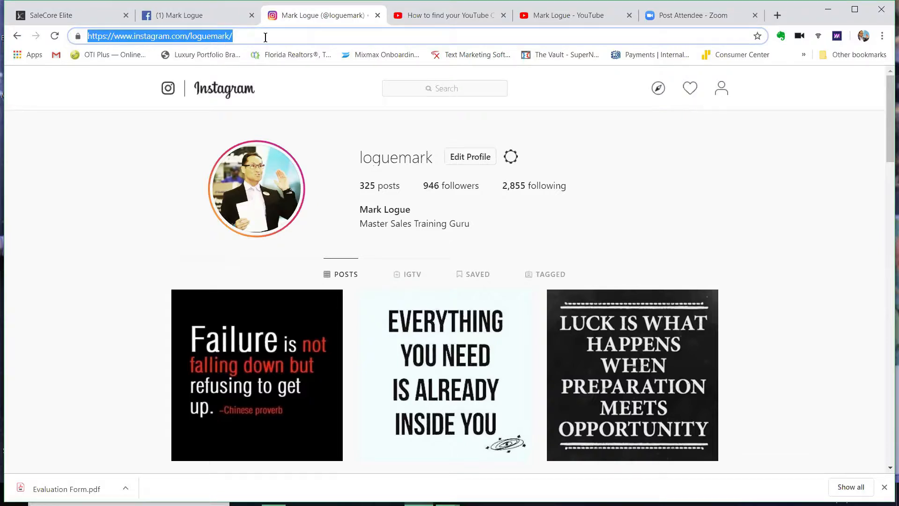
text(c)
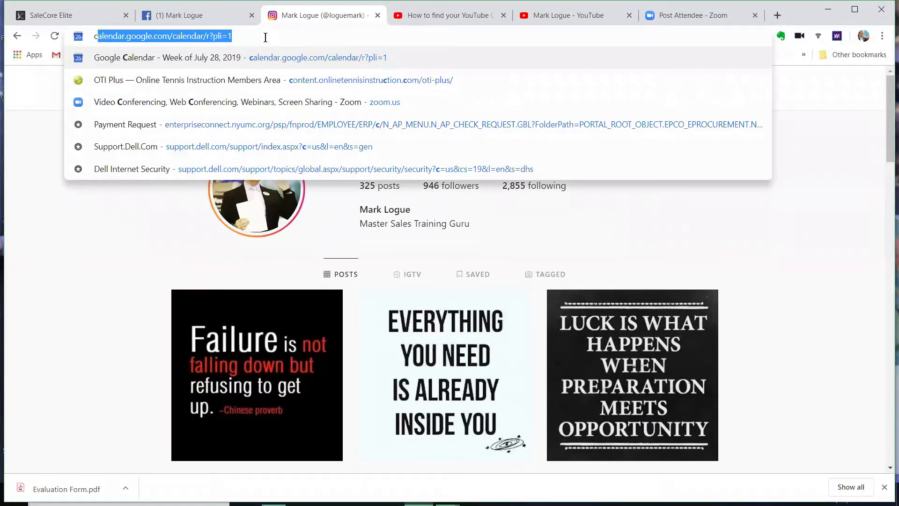
key(Return)
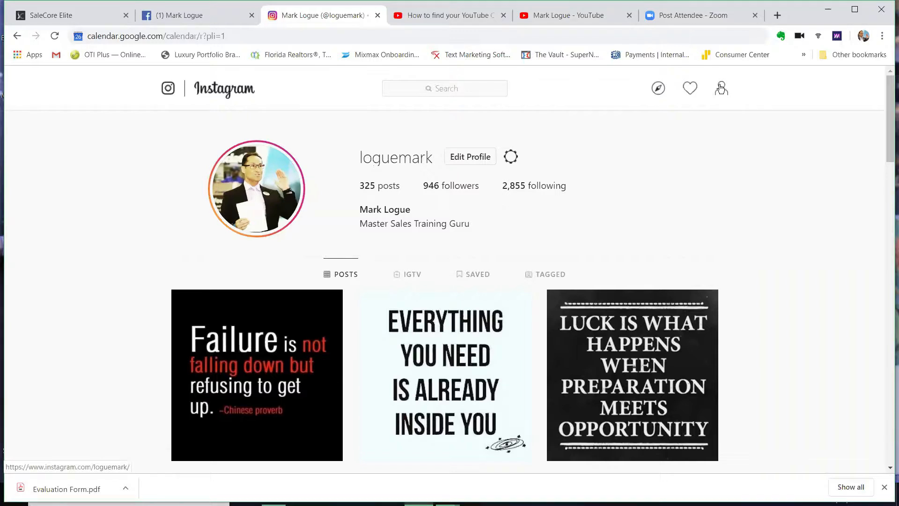
Dismiss the stray link menu and return to the SaleCore Elite Social Links form
right_click(243, 93)
click(209, 85)
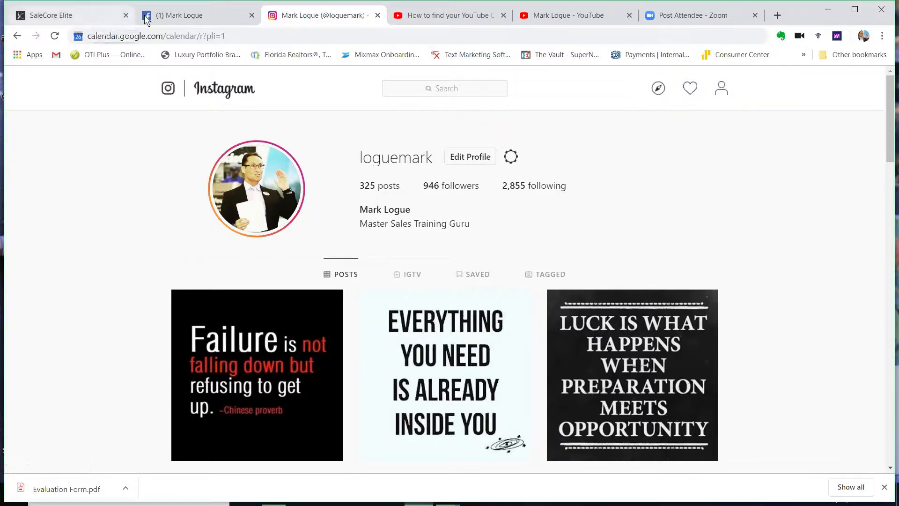
click(182, 17)
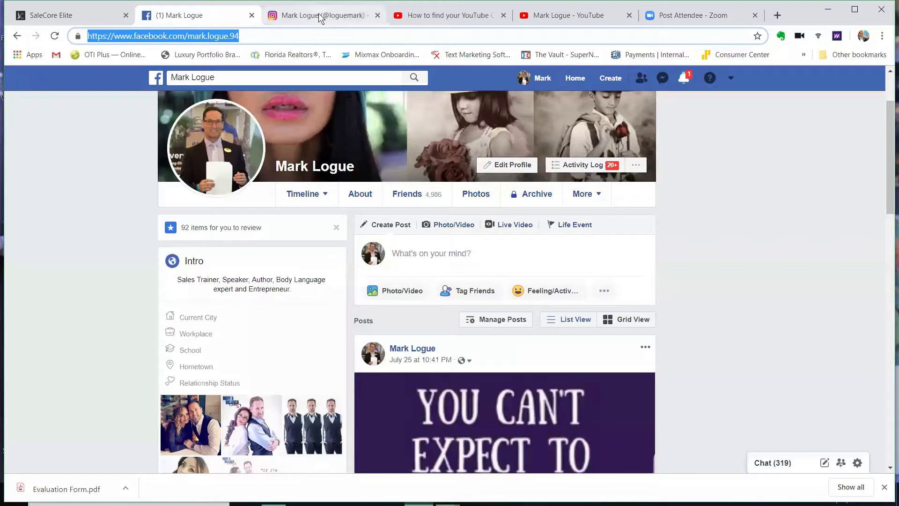
click(320, 17)
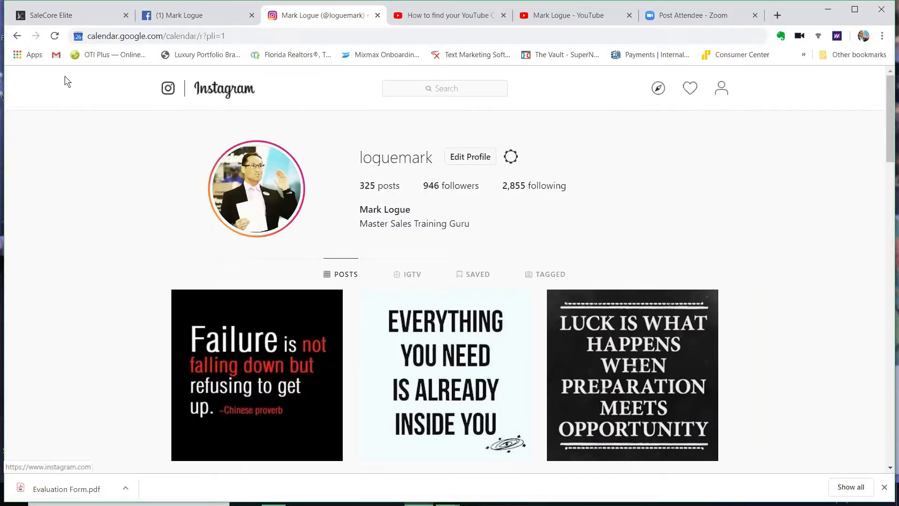
click(66, 11)
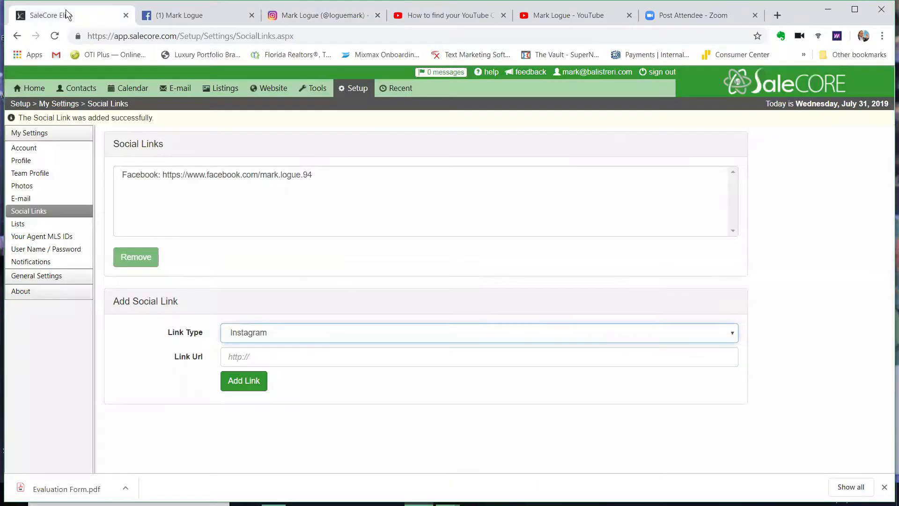
Paste the Instagram profile URL into Link Url and add it as a social link
click(279, 352)
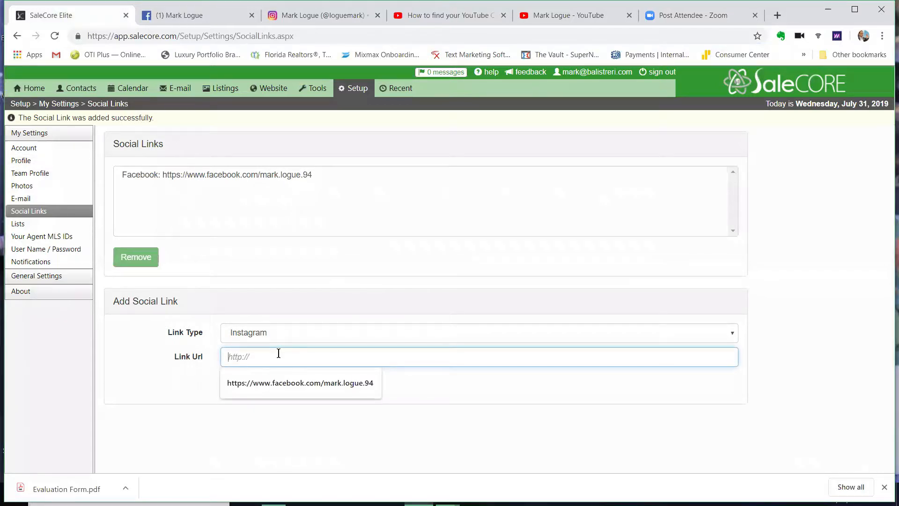
key(ctrl+v)
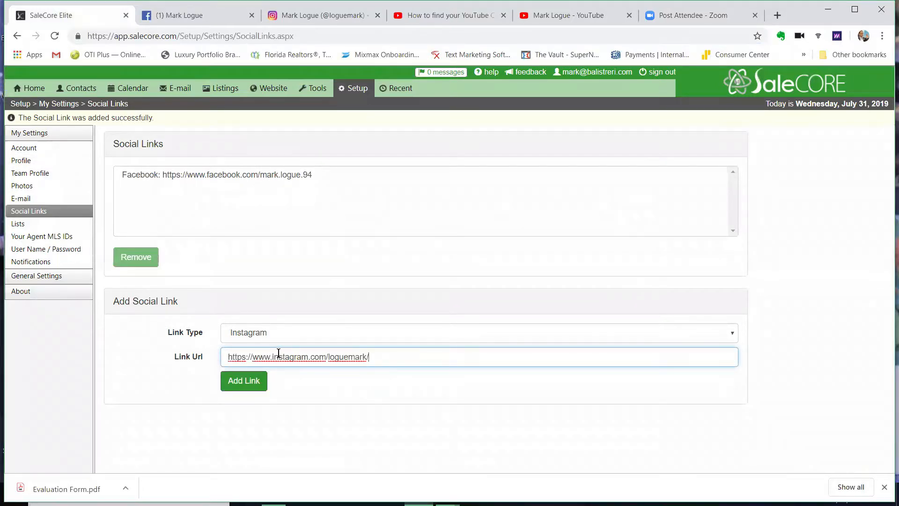
click(253, 382)
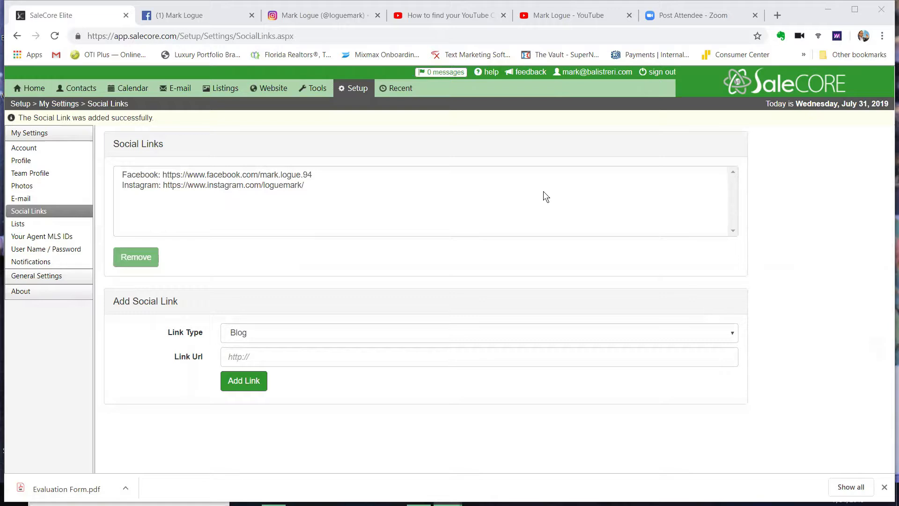
Go to the Lists page from the My Settings sidebar
click(16, 226)
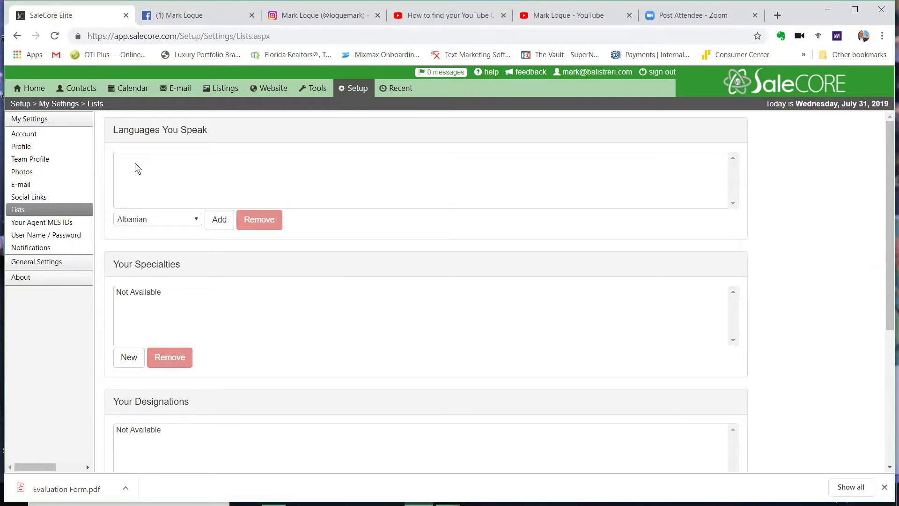
click(159, 166)
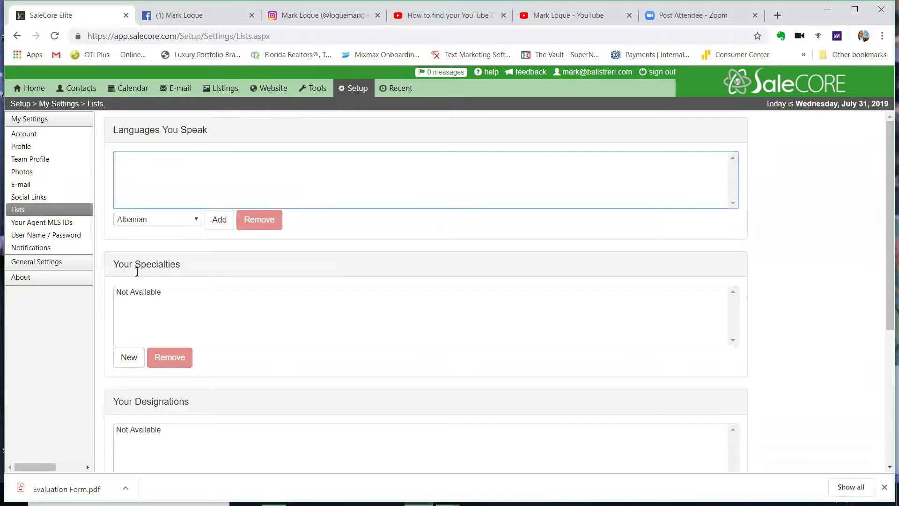
right_click(182, 297)
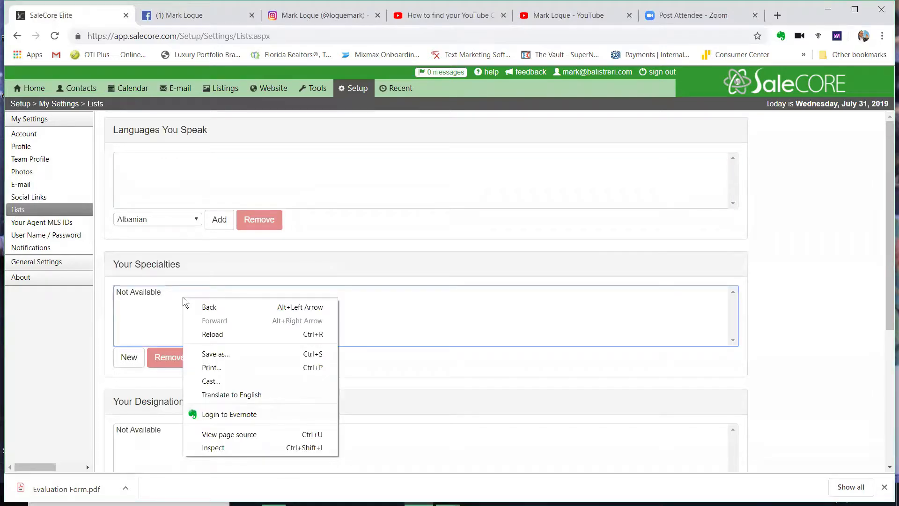
click(137, 304)
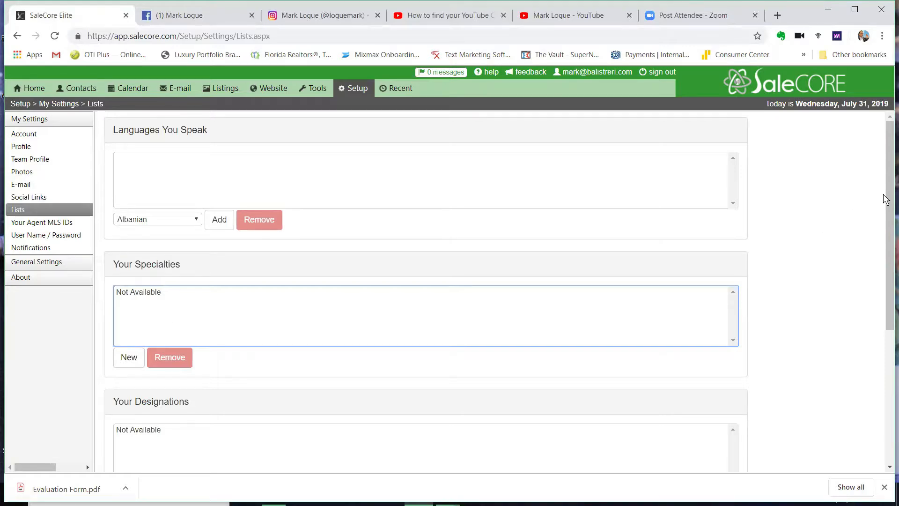
right_click(887, 224)
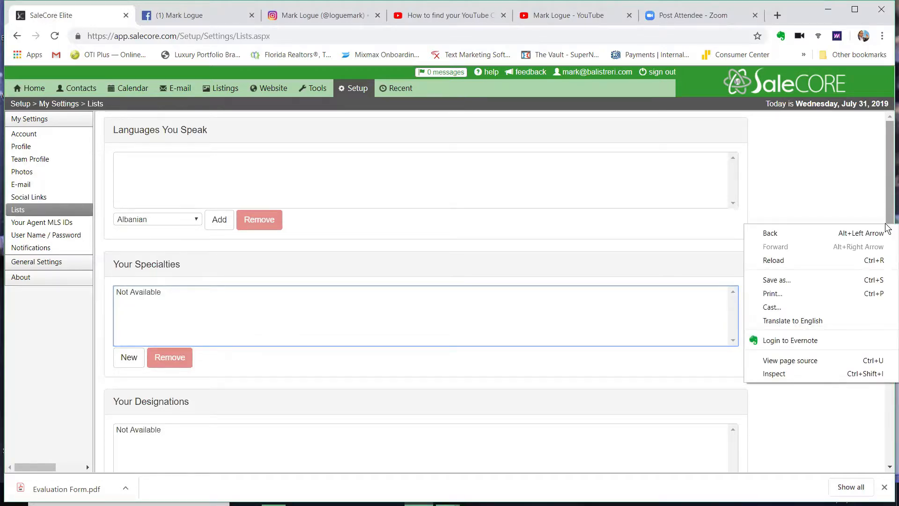
Scroll the Lists page down to Areas You Serve, then go to User Name / Password settings
click(888, 212)
drag(887, 228, 887, 288)
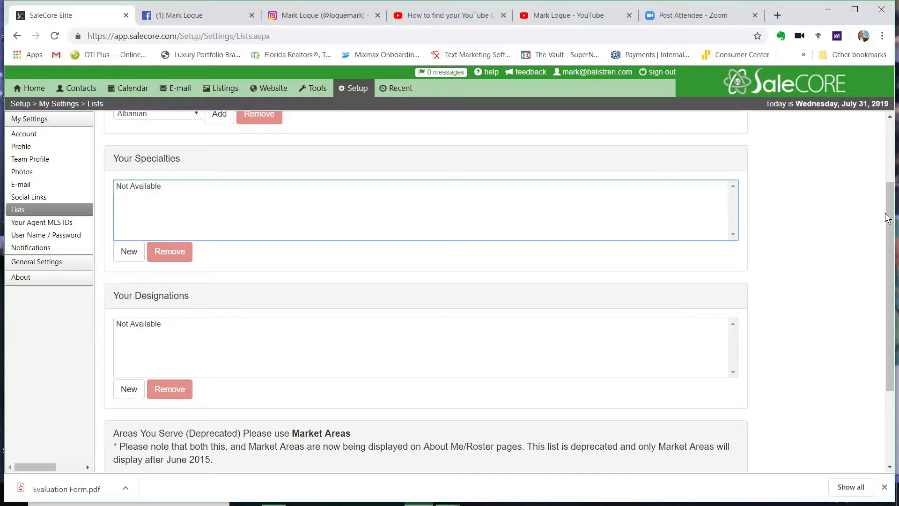
drag(889, 218, 888, 285)
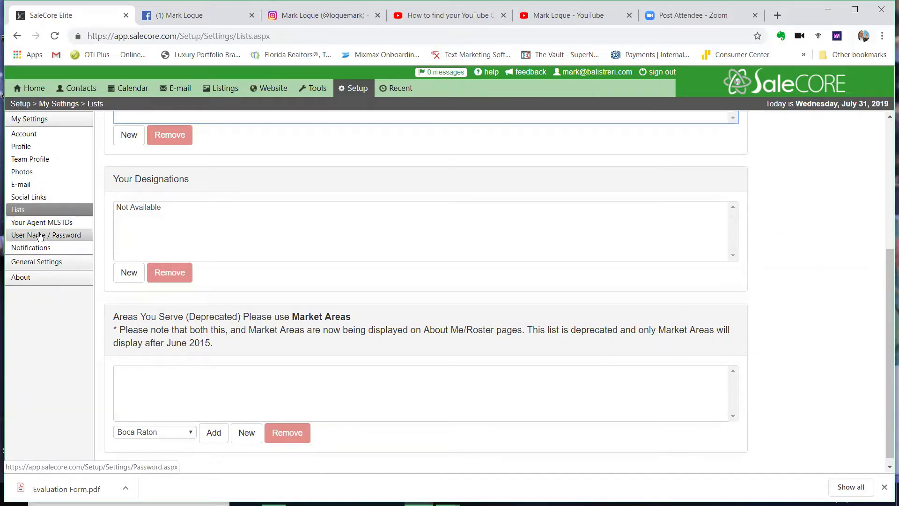
click(39, 235)
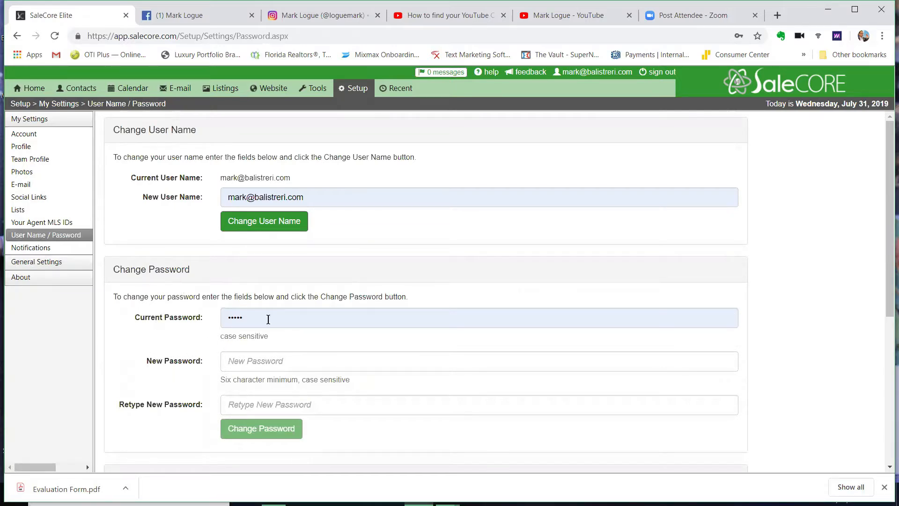
Scroll through Change Password and Password Recovery, then go to the Notifications page
drag(888, 185, 885, 263)
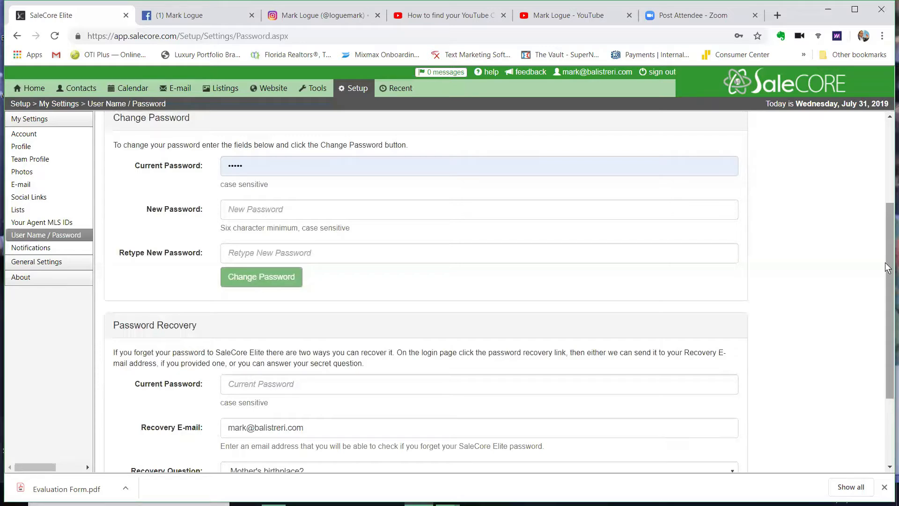
drag(887, 267, 887, 296)
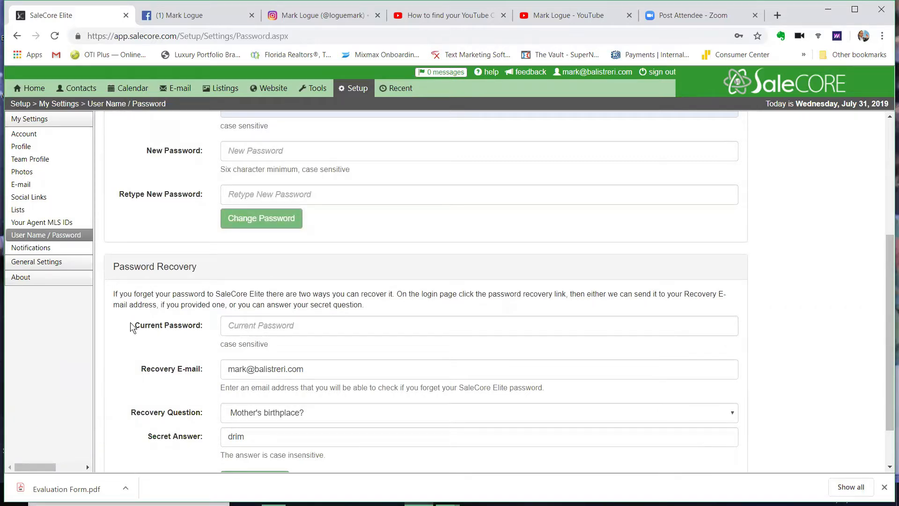
click(42, 252)
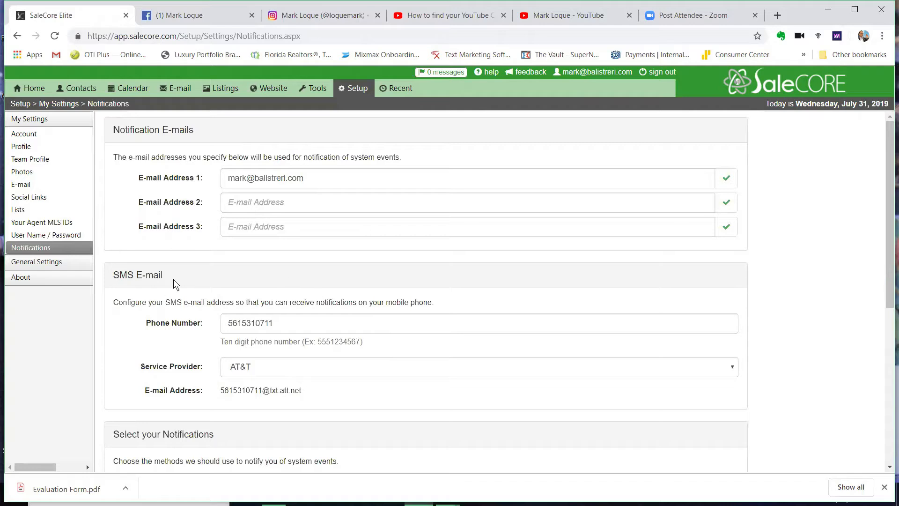
click(283, 322)
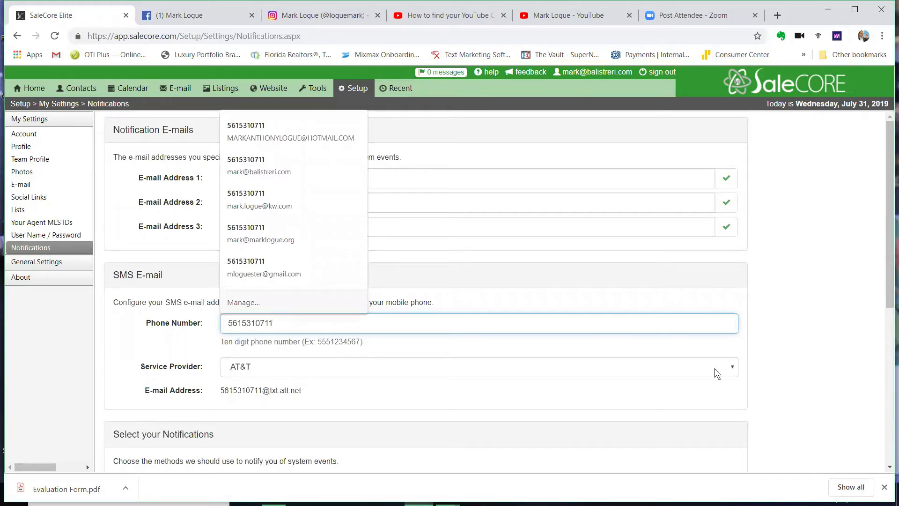
click(763, 370)
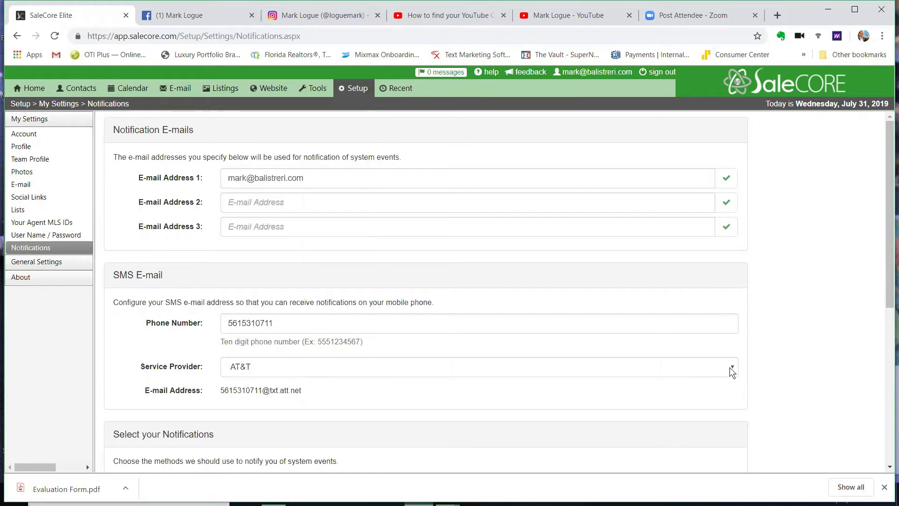
click(732, 371)
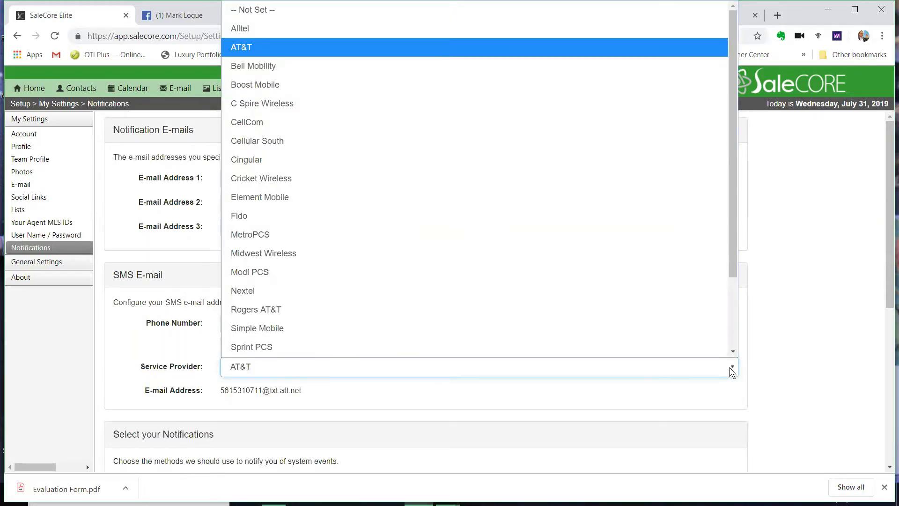
click(797, 372)
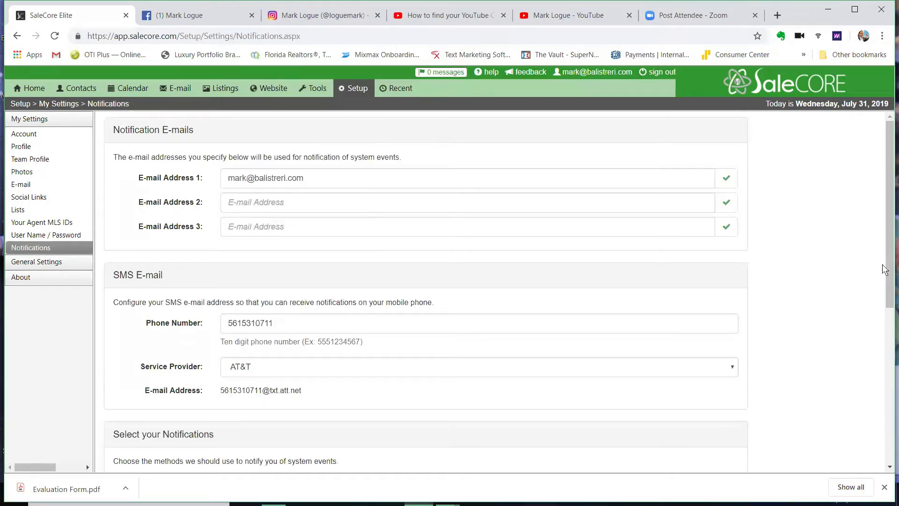
right_click(887, 287)
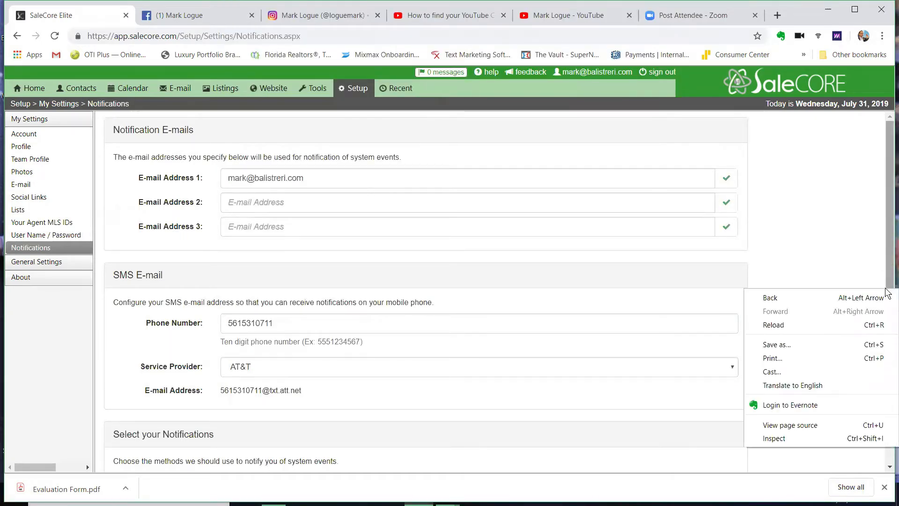
drag(887, 287, 888, 333)
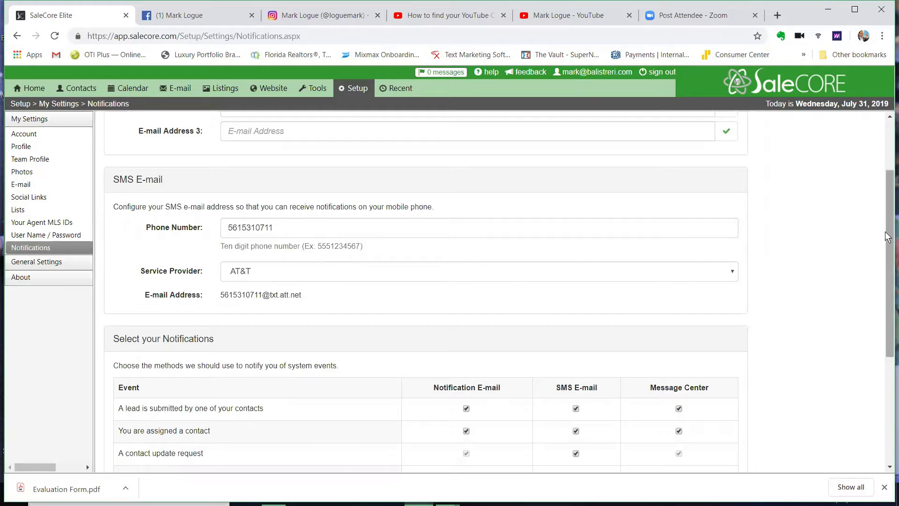
drag(885, 254, 885, 293)
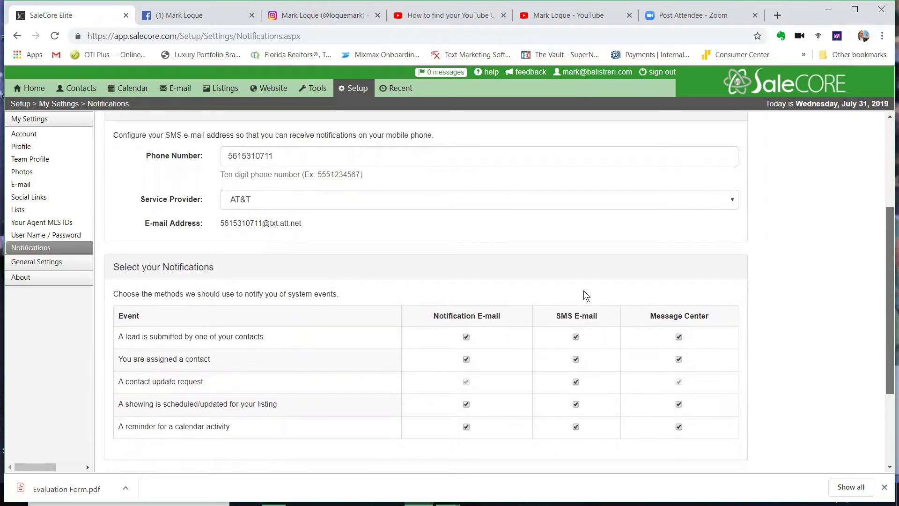
scroll(343, 334, up, 2)
scroll(861, 350, down, 5)
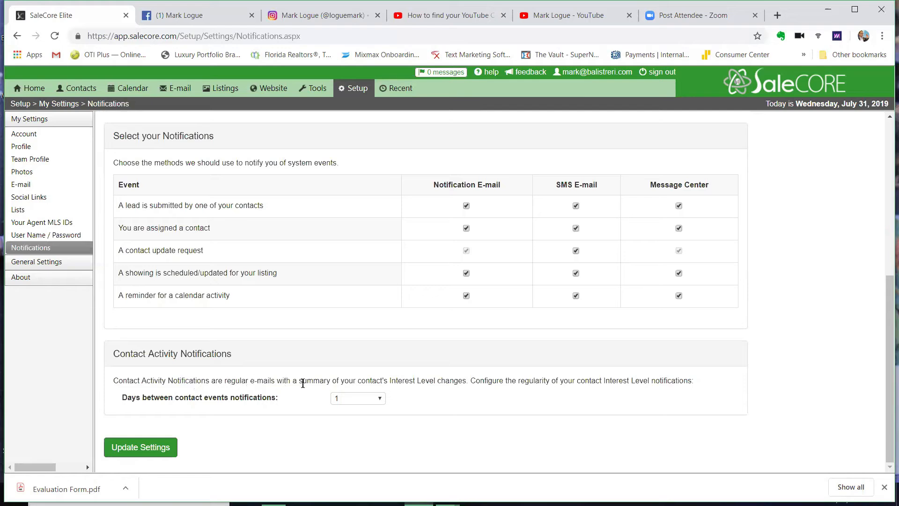
click(379, 398)
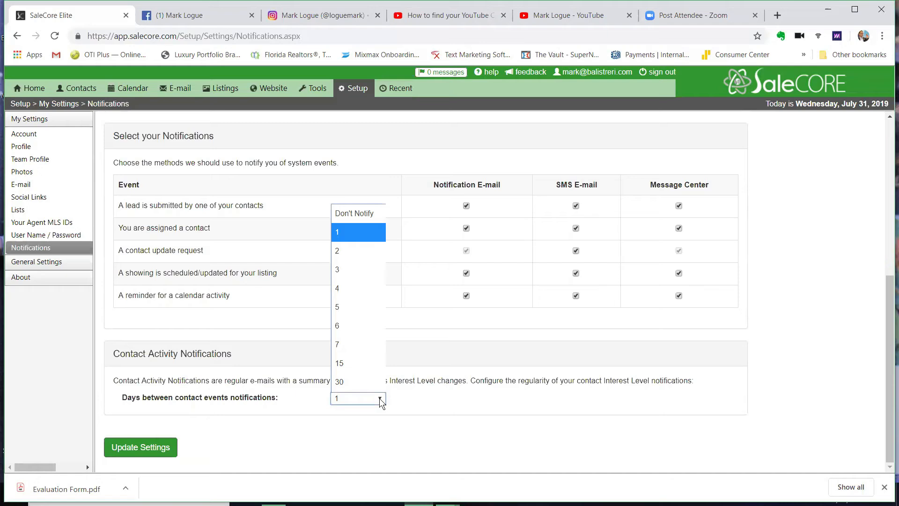
click(414, 399)
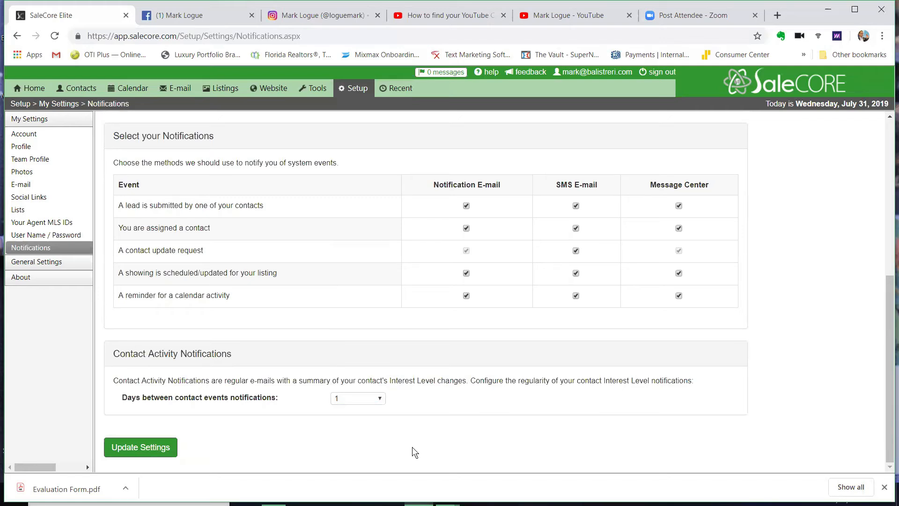
mouse_move(358, 95)
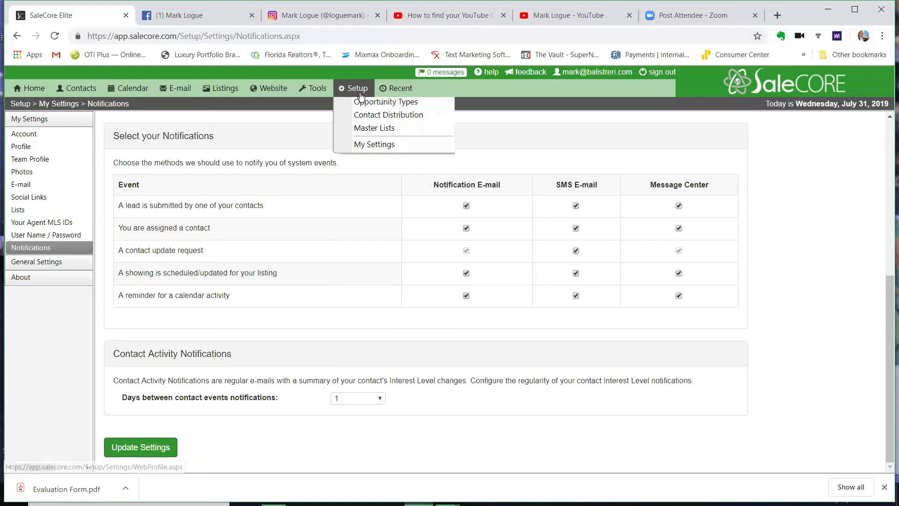